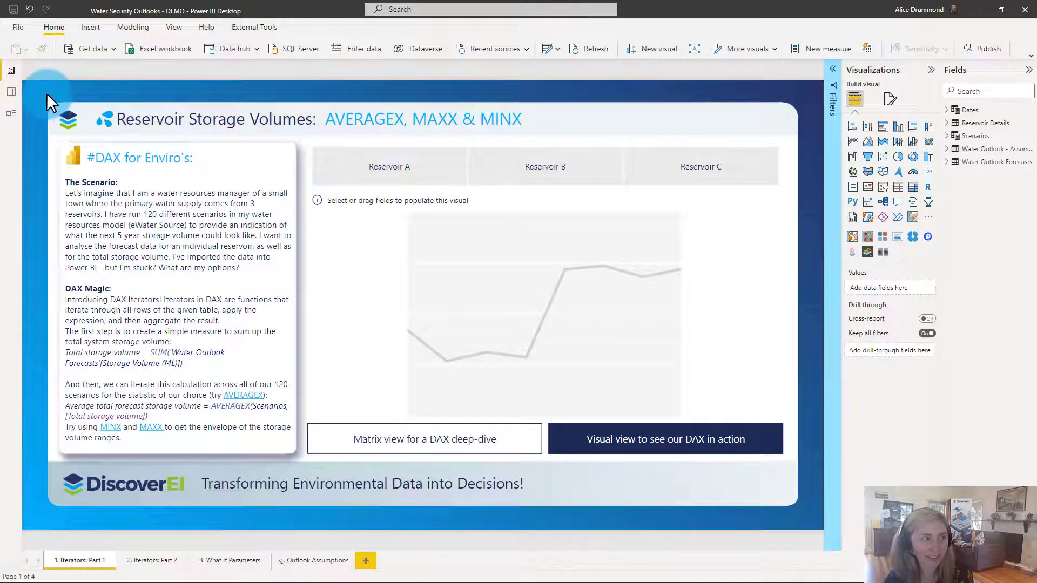
Step: Review the data model's relationships and the rows of the Reservoir Details, Scenarios and Water Outlook Forecasts tables
{"action": "left_click", "coordinate": [12, 113]}
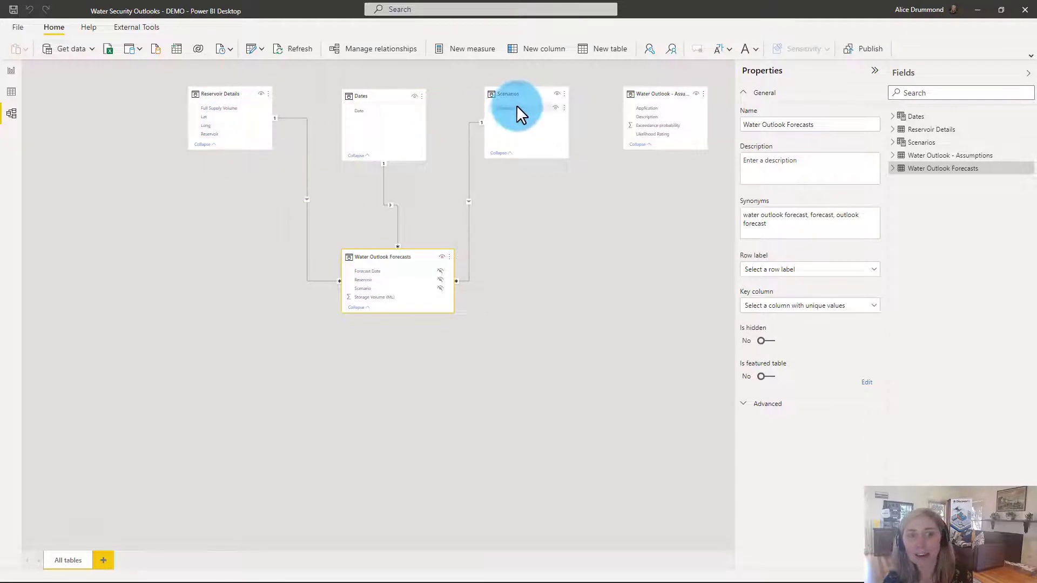
{"action": "left_click", "coordinate": [11, 92]}
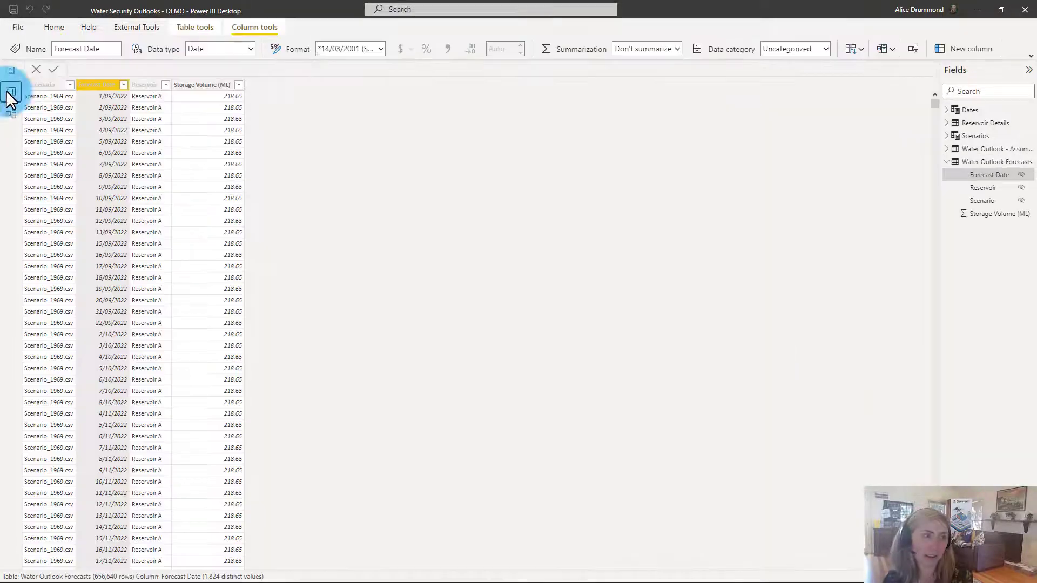
{"action": "left_click", "coordinate": [974, 124]}
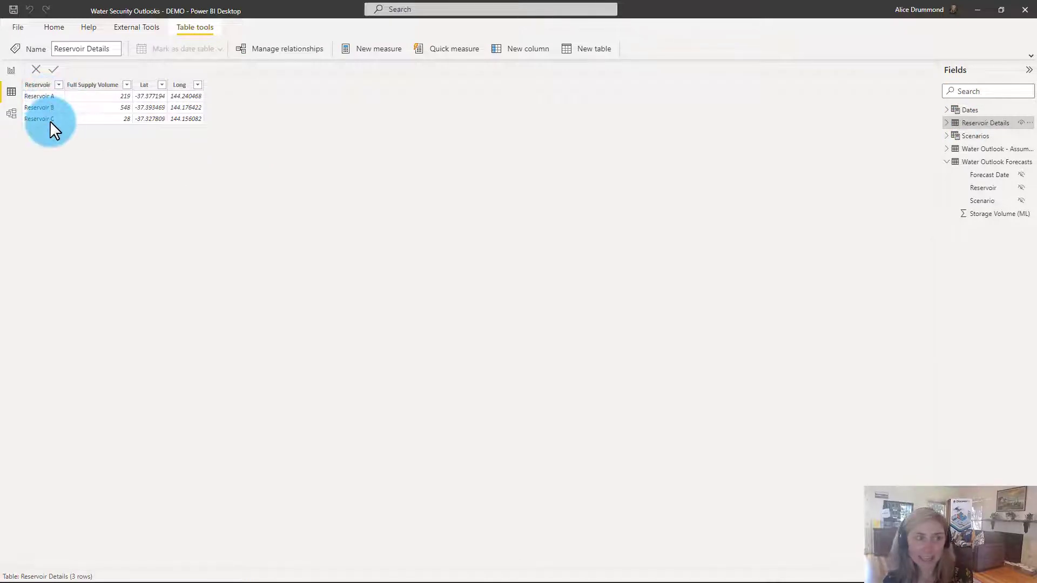
{"action": "left_click", "coordinate": [976, 137]}
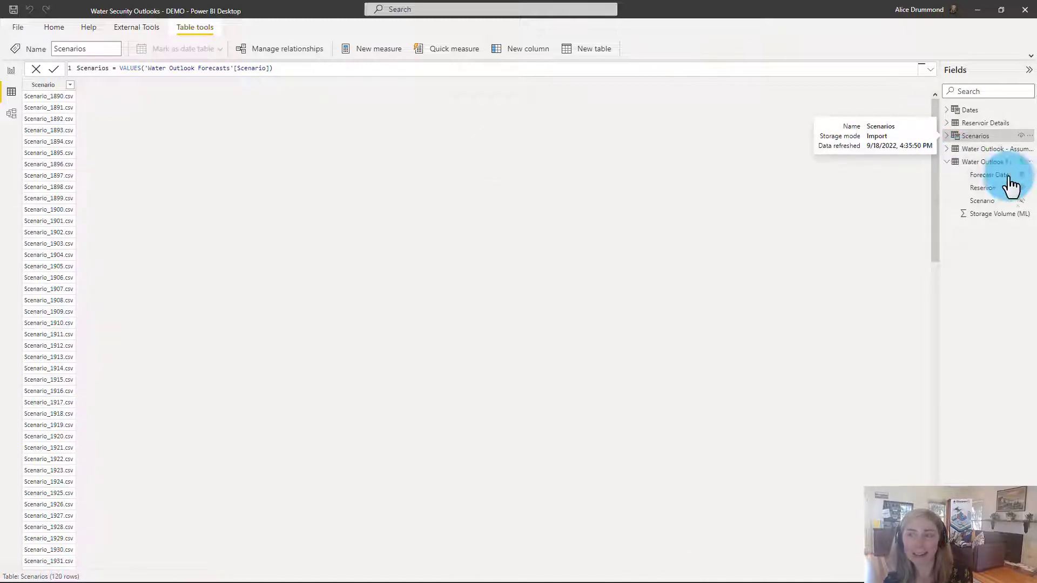
{"action": "left_click", "coordinate": [984, 162]}
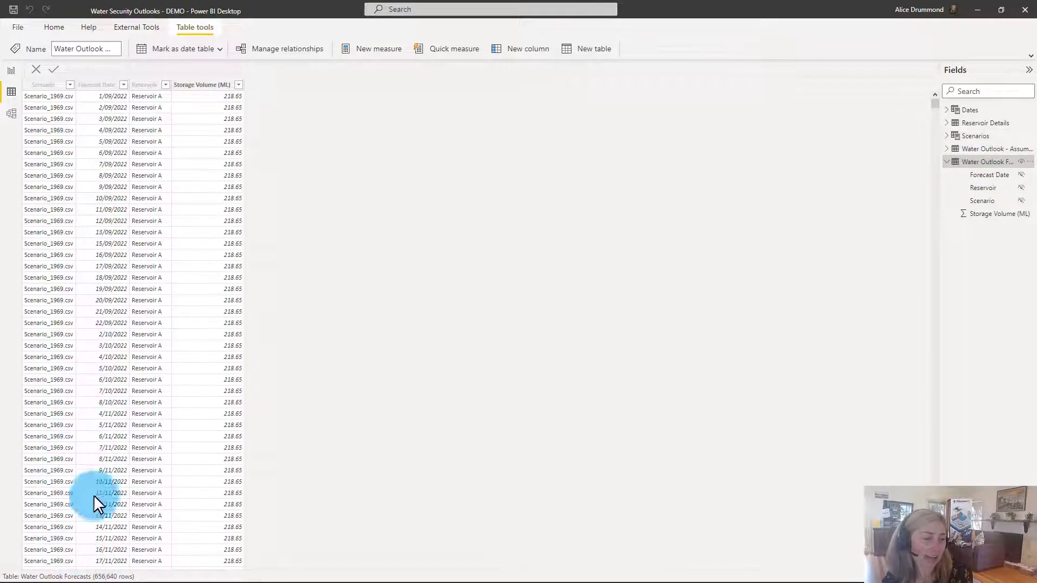
{"action": "mouse_move", "coordinate": [81, 580]}
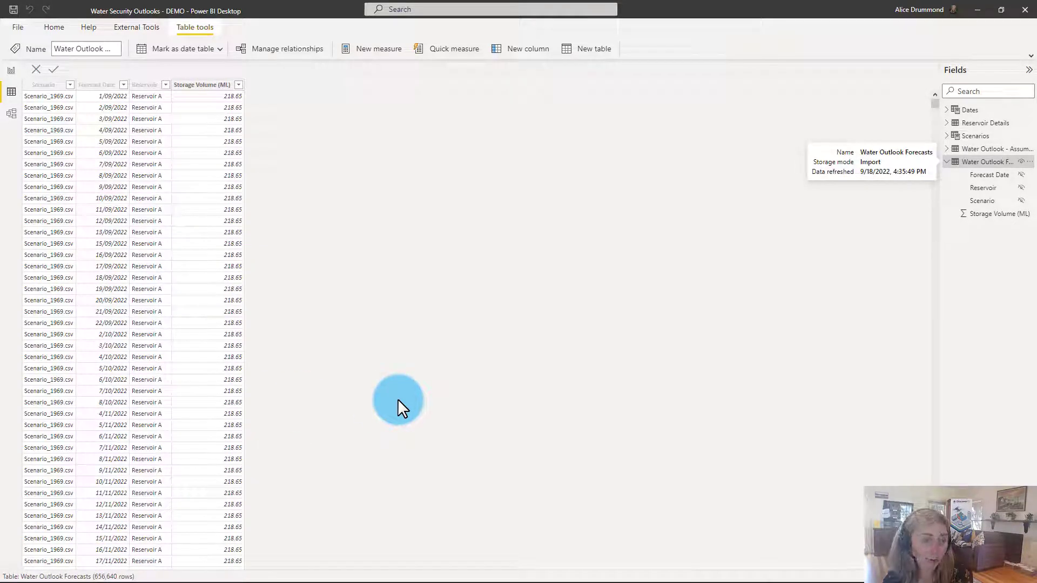
Step: Check the distinct values in the Reservoir and Scenario columns of Water Outlook Forecasts without filtering them
{"action": "left_click", "coordinate": [165, 85]}
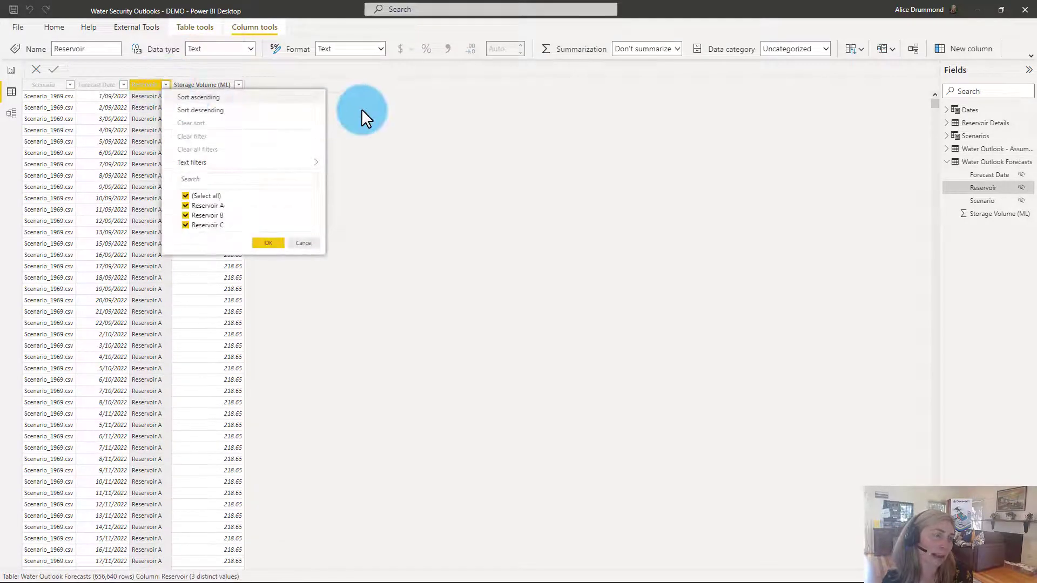
{"action": "left_click", "coordinate": [242, 108]}
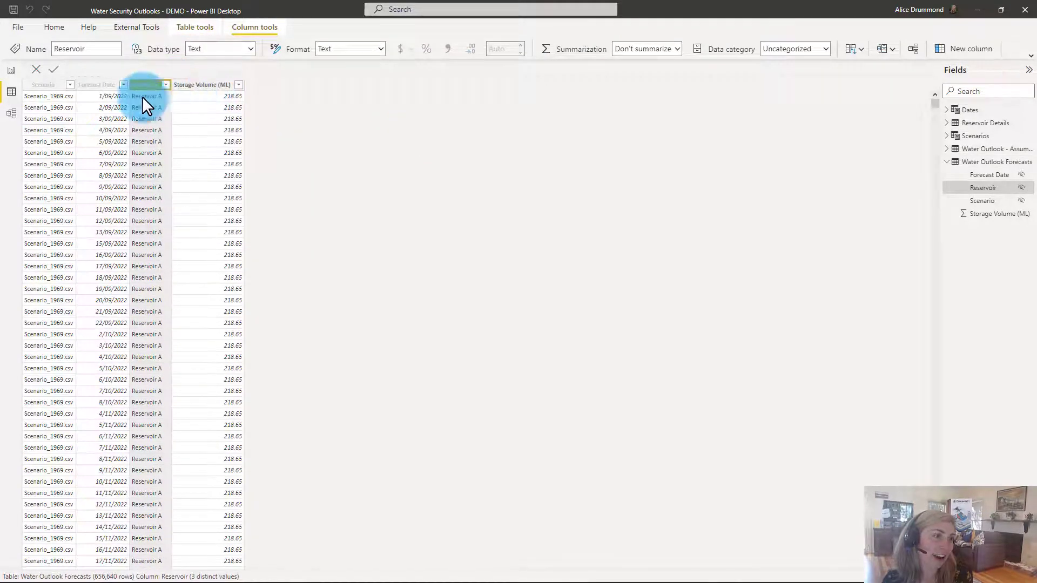
{"action": "left_click", "coordinate": [69, 85]}
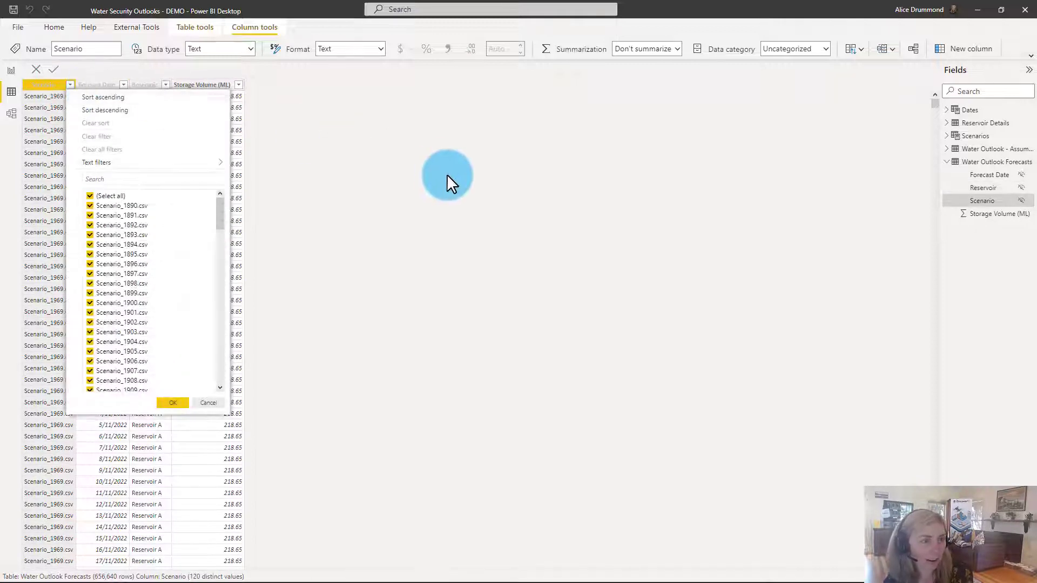
{"action": "left_click", "coordinate": [446, 173]}
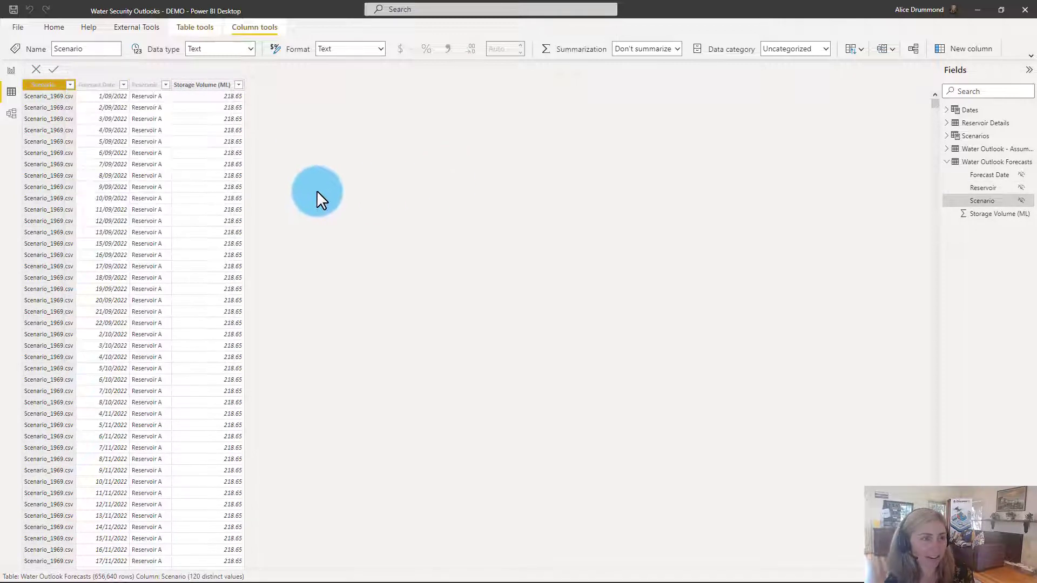
Step: On the report page, set the empty line chart's X-axis to Date and its Y-axis to Storage Volume (ML)
{"action": "left_click", "coordinate": [11, 70]}
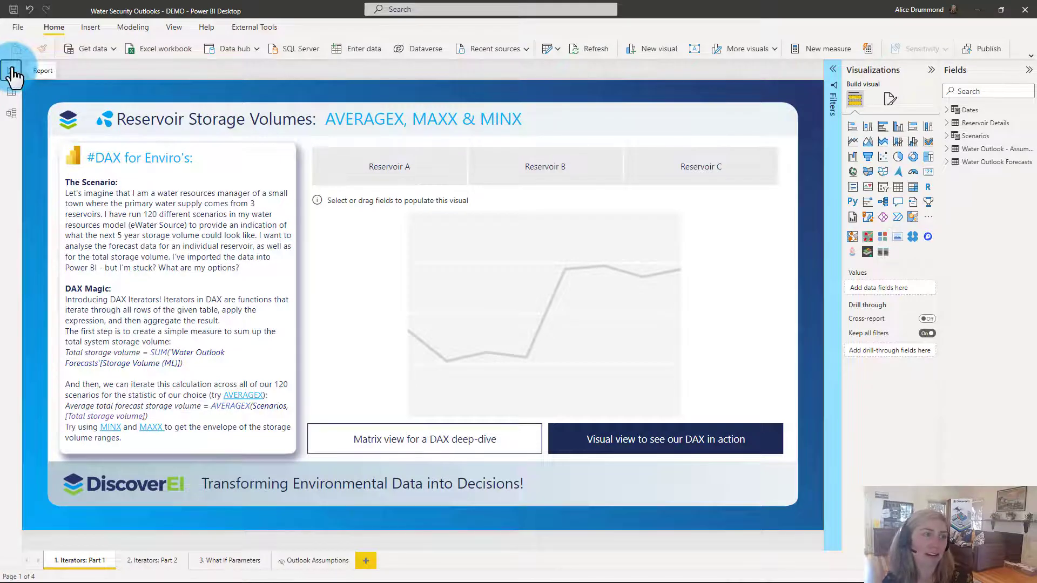
{"action": "left_click", "coordinate": [565, 212]}
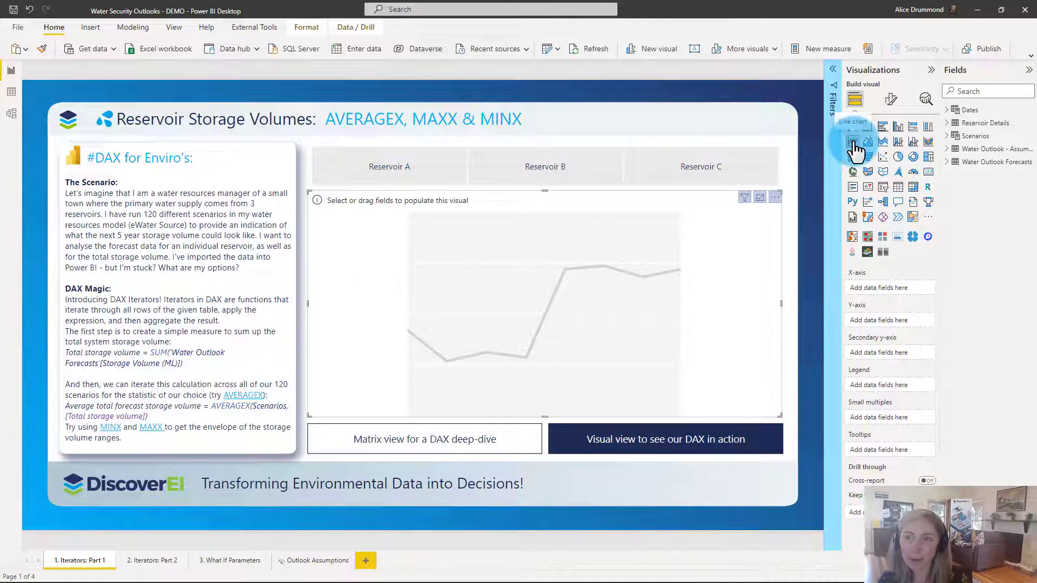
{"action": "left_click", "coordinate": [948, 110]}
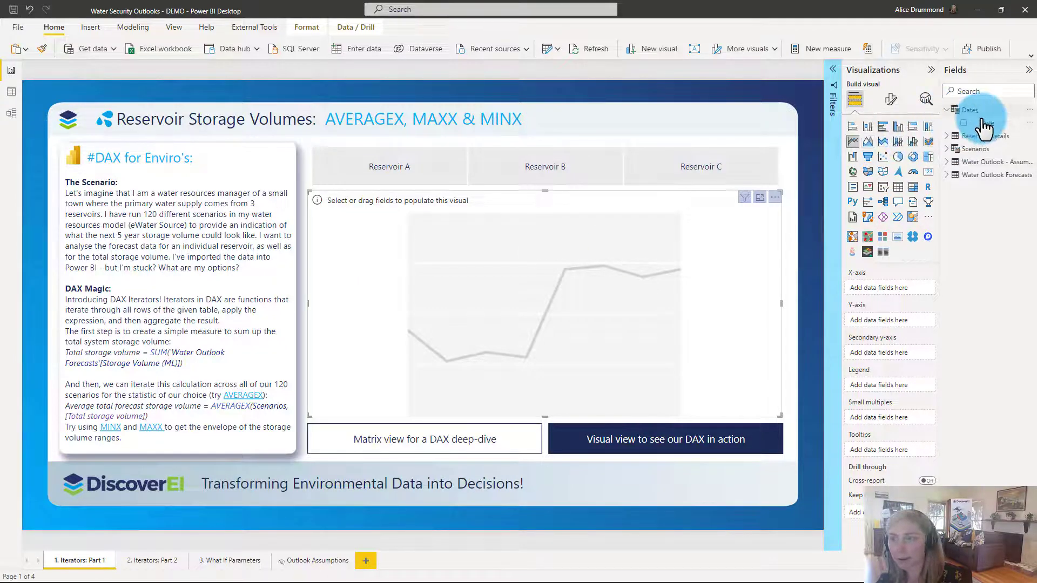
{"action": "left_click_drag", "start_coordinate": [983, 123], "coordinate": [883, 291]}
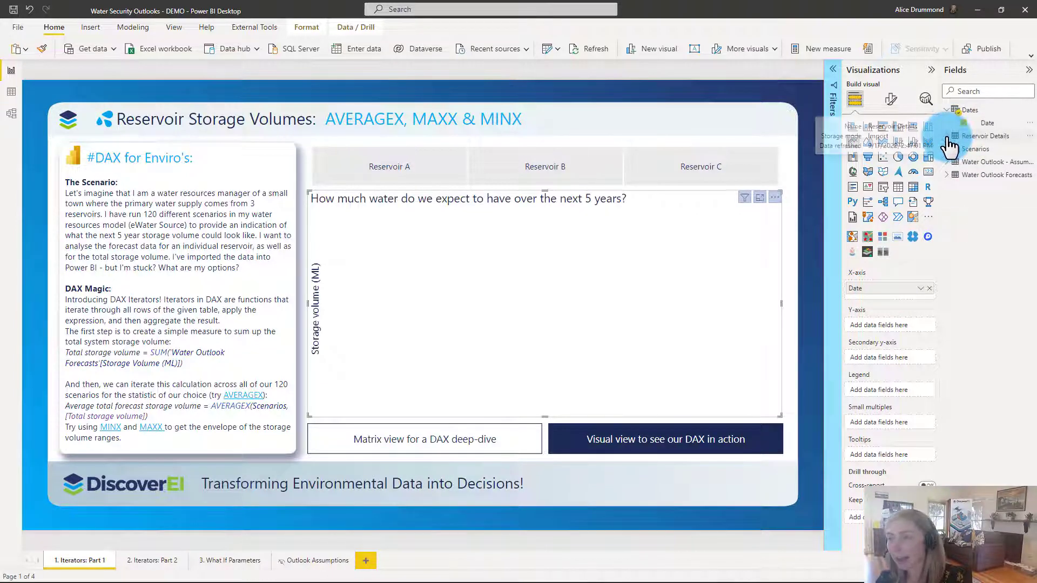
{"action": "left_click", "coordinate": [947, 174]}
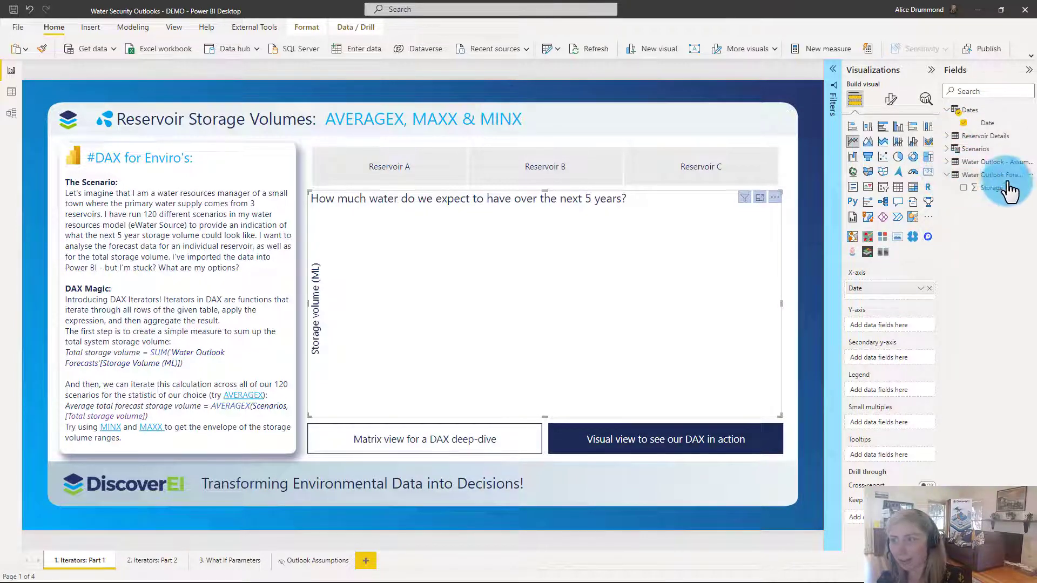
{"action": "left_click_drag", "start_coordinate": [1004, 187], "coordinate": [888, 326]}
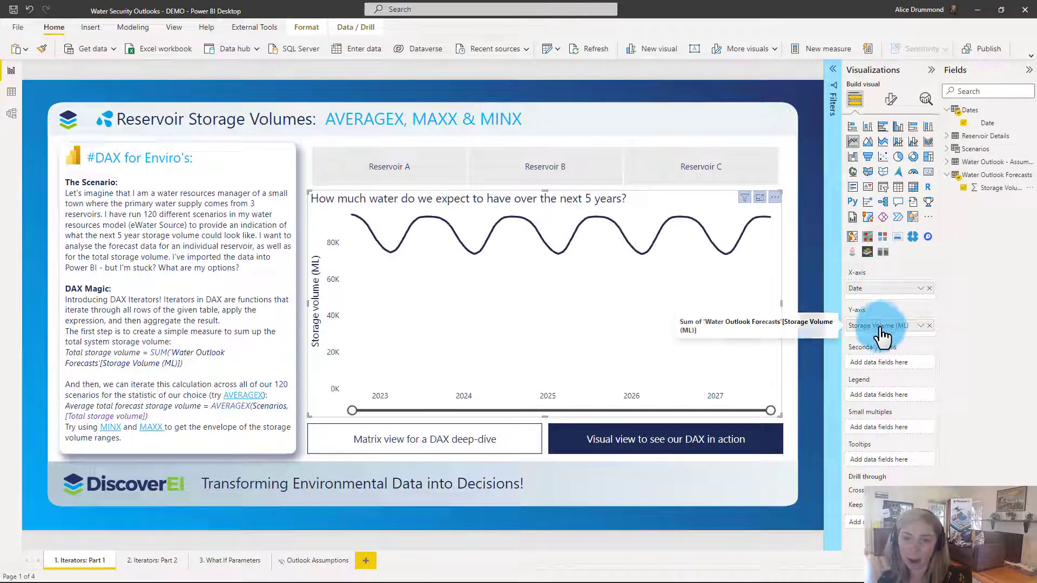
Step: Try the Average and Minimum aggregations for the line chart's Storage Volume (ML), and return it to Sum
{"action": "left_click", "coordinate": [920, 325]}
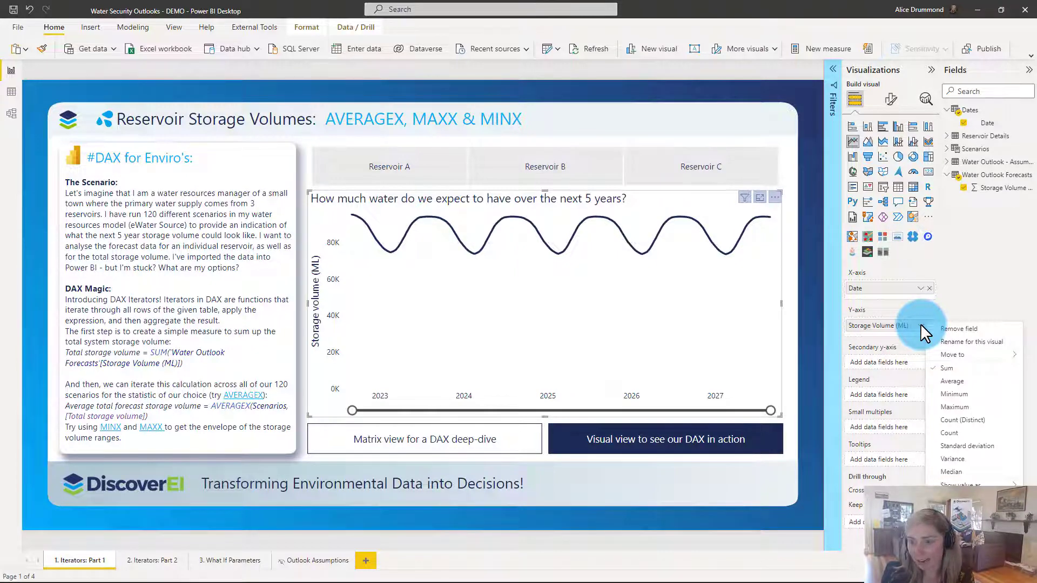
{"action": "left_click", "coordinate": [945, 382]}
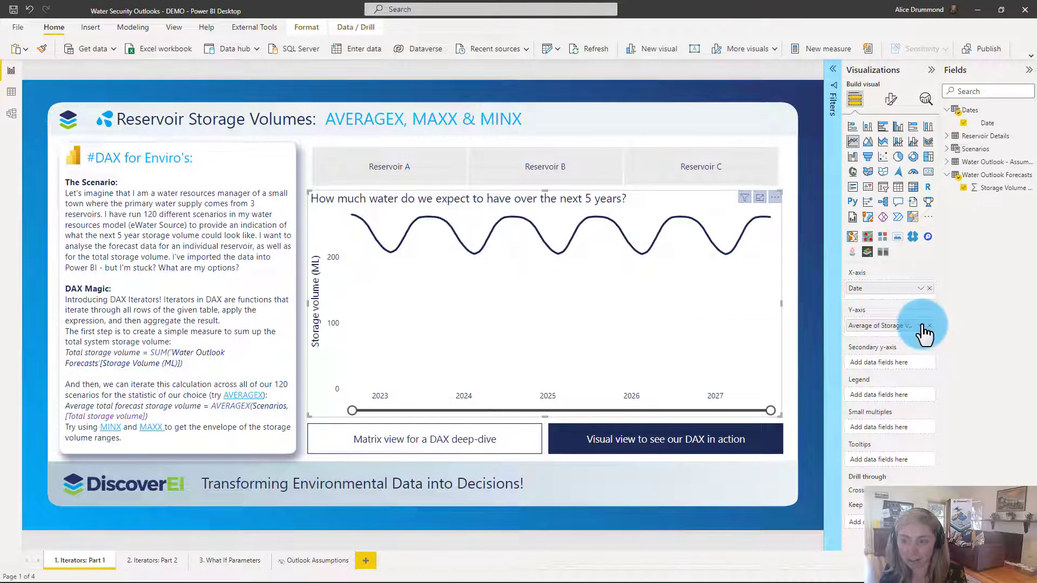
{"action": "left_click", "coordinate": [921, 327]}
{"action": "left_click", "coordinate": [946, 395]}
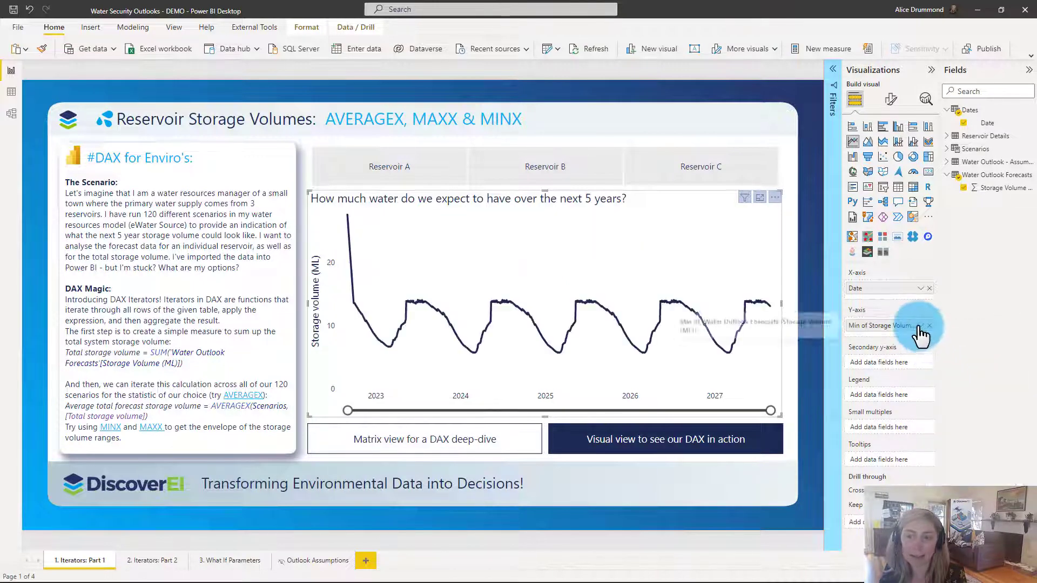
{"action": "left_click", "coordinate": [921, 326]}
{"action": "left_click", "coordinate": [943, 368]}
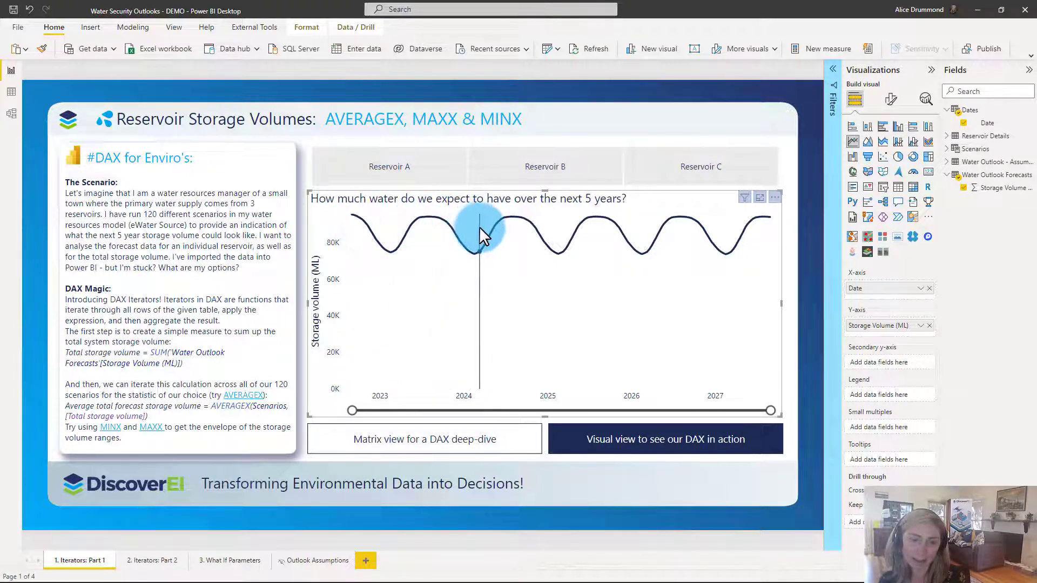
{"action": "mouse_move", "coordinate": [480, 225]}
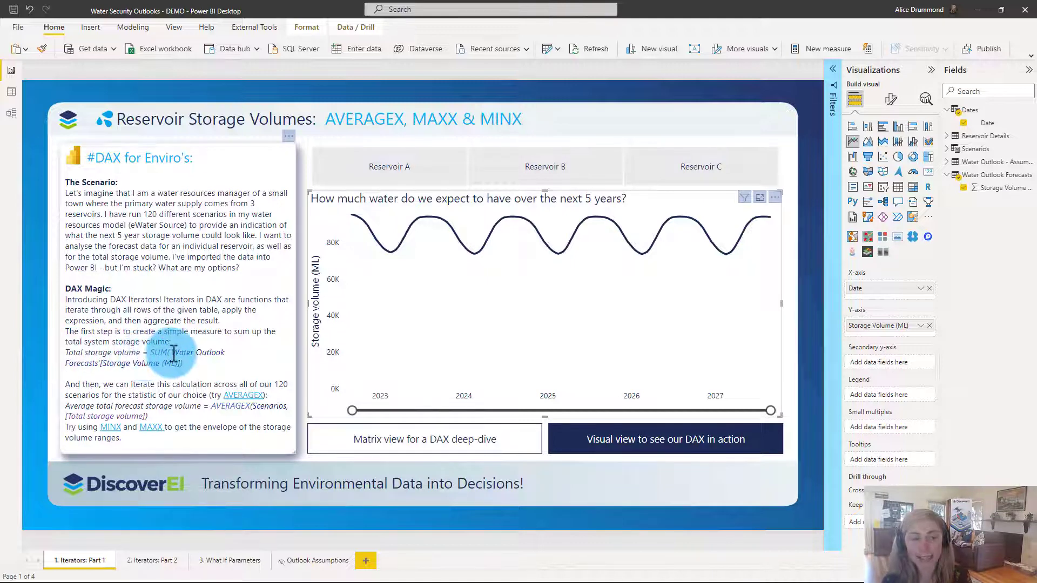
Step: In Water Outlook Forecasts, create the measure Total storage volume = SUM('Water Outlook Forecasts'[Storage Volume (ML)]) and add it to the line chart's Y-axis
{"action": "right_click", "coordinate": [1019, 178]}
{"action": "left_click", "coordinate": [978, 183]}
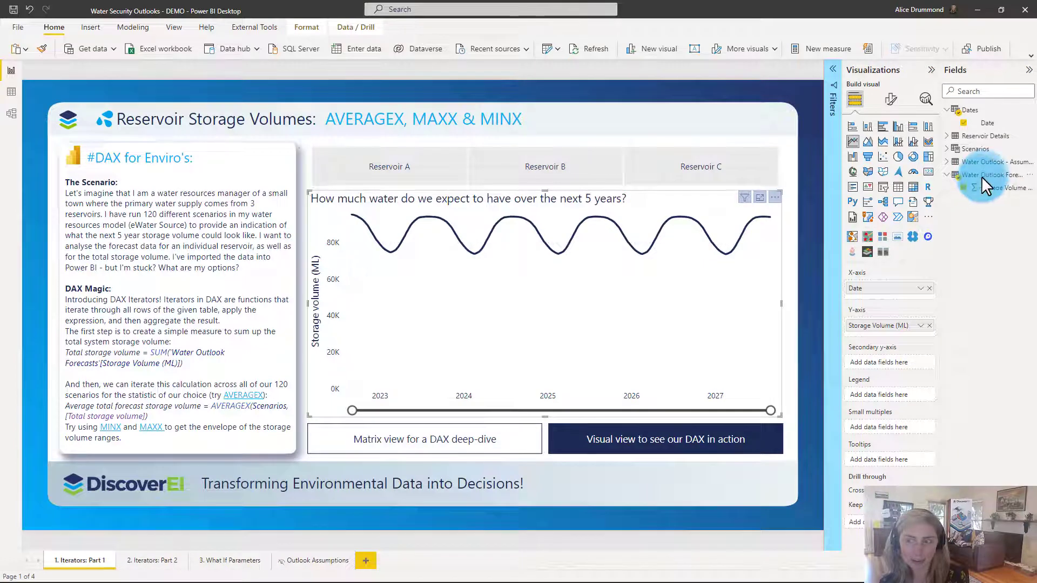
{"action": "left_click", "coordinate": [118, 73]}
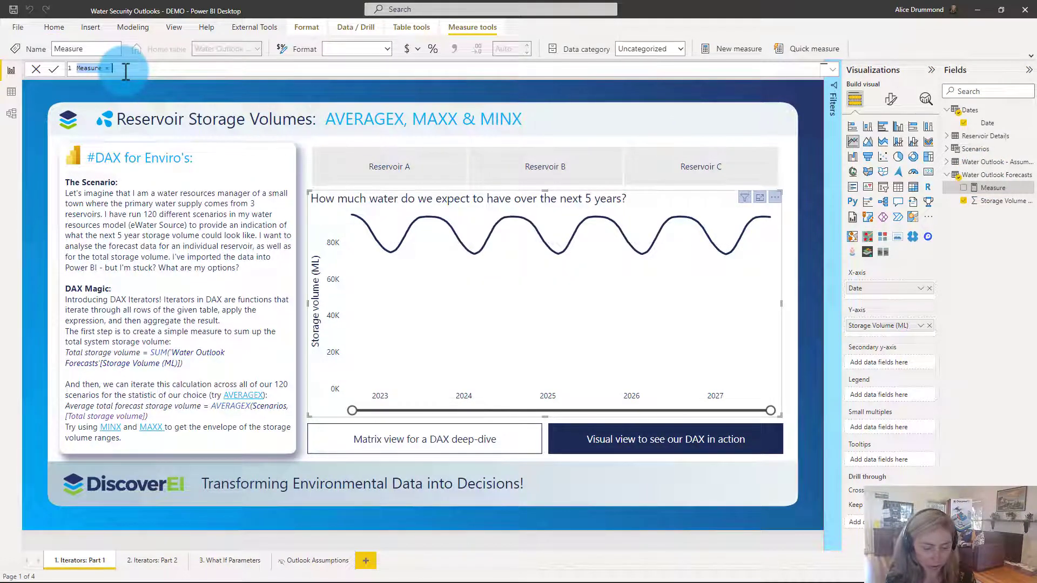
{"action": "type", "text": "Total sto"}
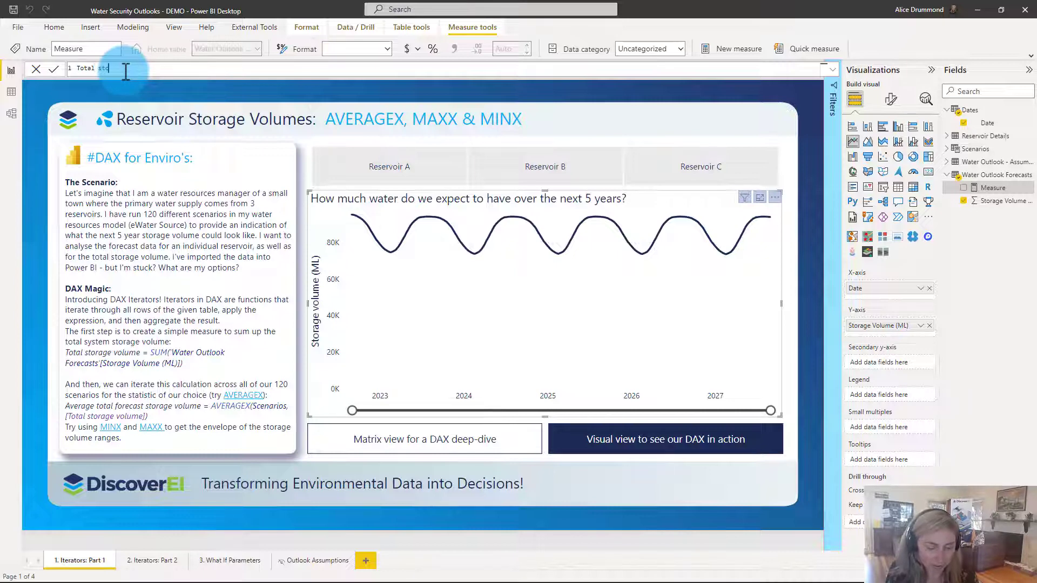
{"action": "type", "text": "rage volume = "}
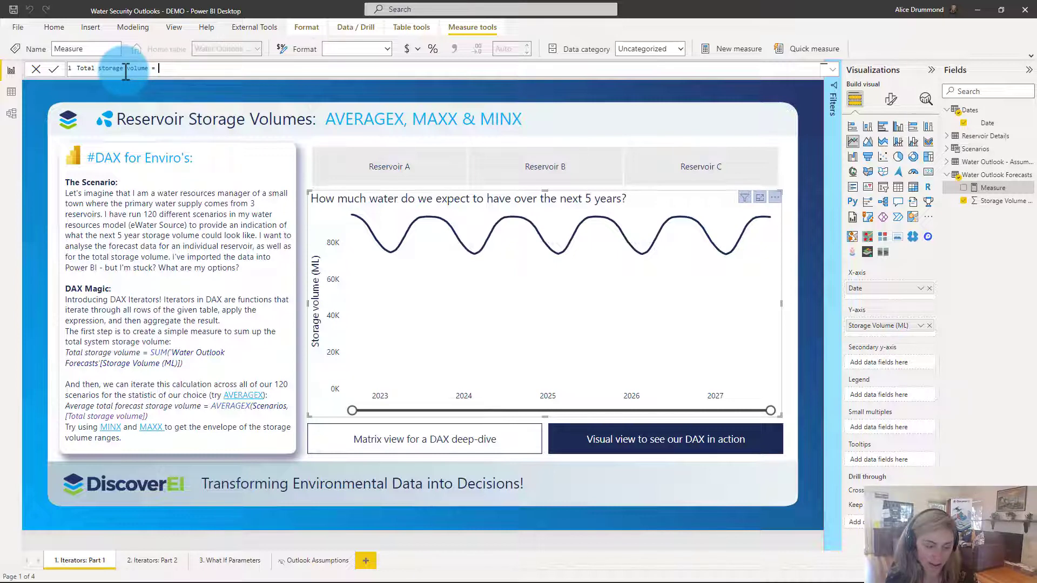
{"action": "type", "text": "SUM("}
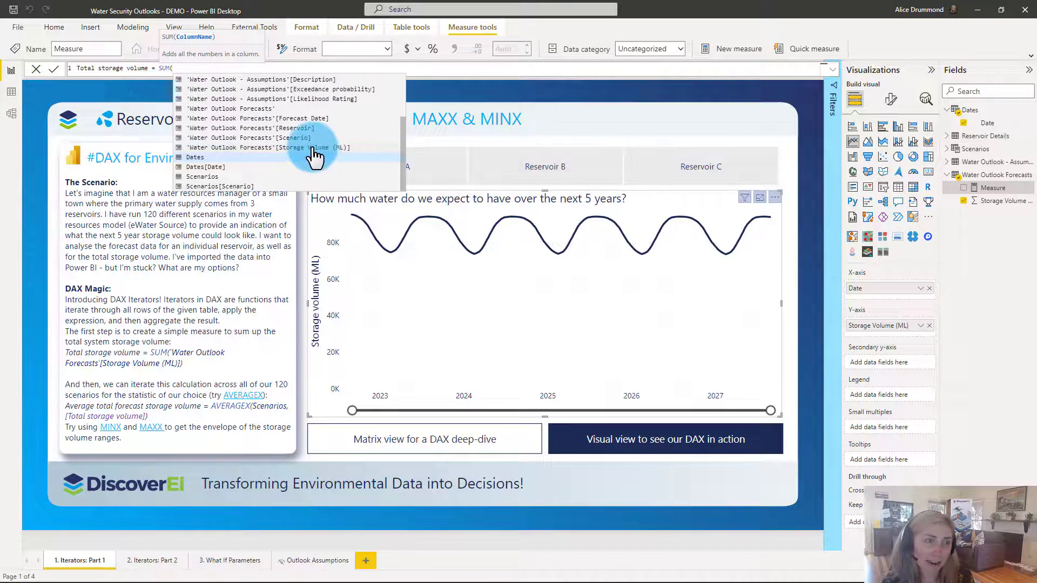
{"action": "left_click", "coordinate": [295, 145]}
{"action": "type", "text": ")"}
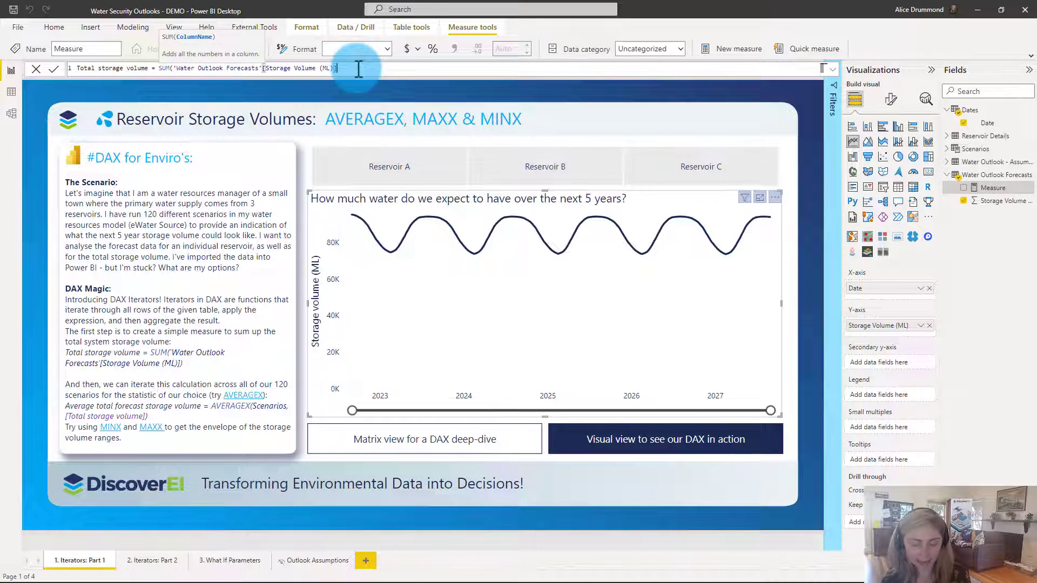
{"action": "key", "text": "Return"}
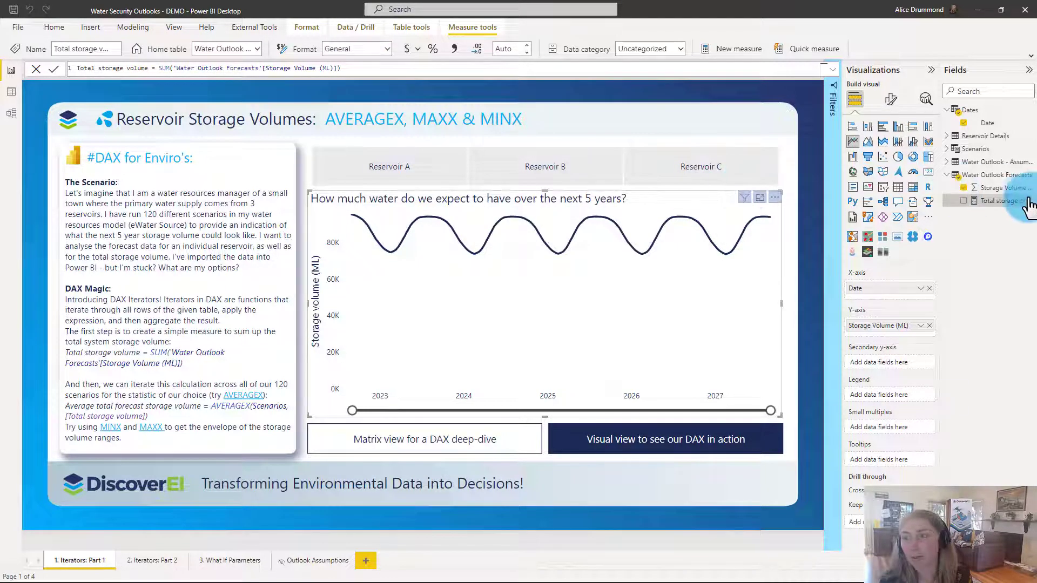
{"action": "left_click_drag", "start_coordinate": [1018, 200], "coordinate": [915, 323]}
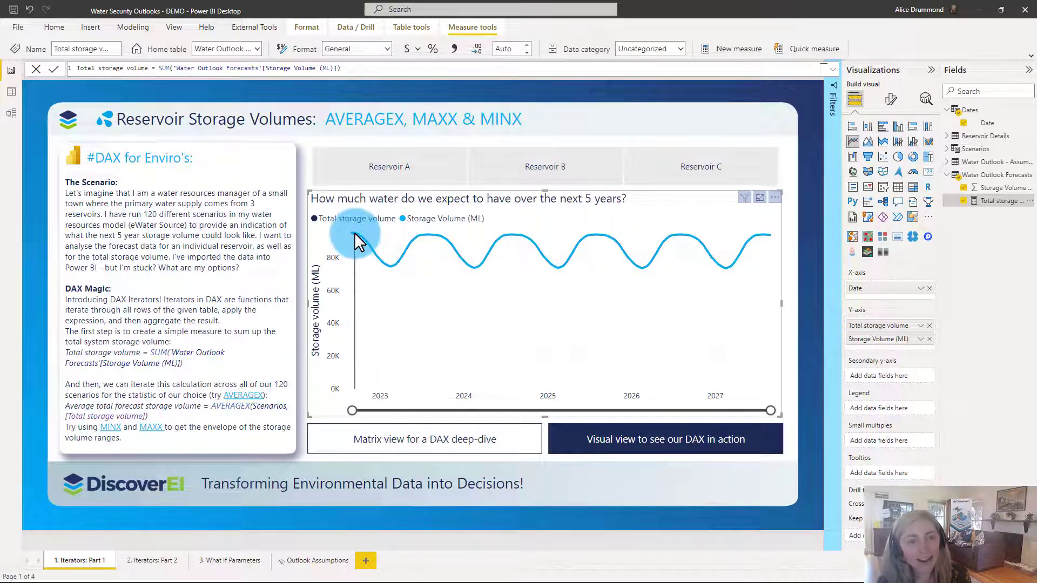
{"action": "mouse_move", "coordinate": [363, 245]}
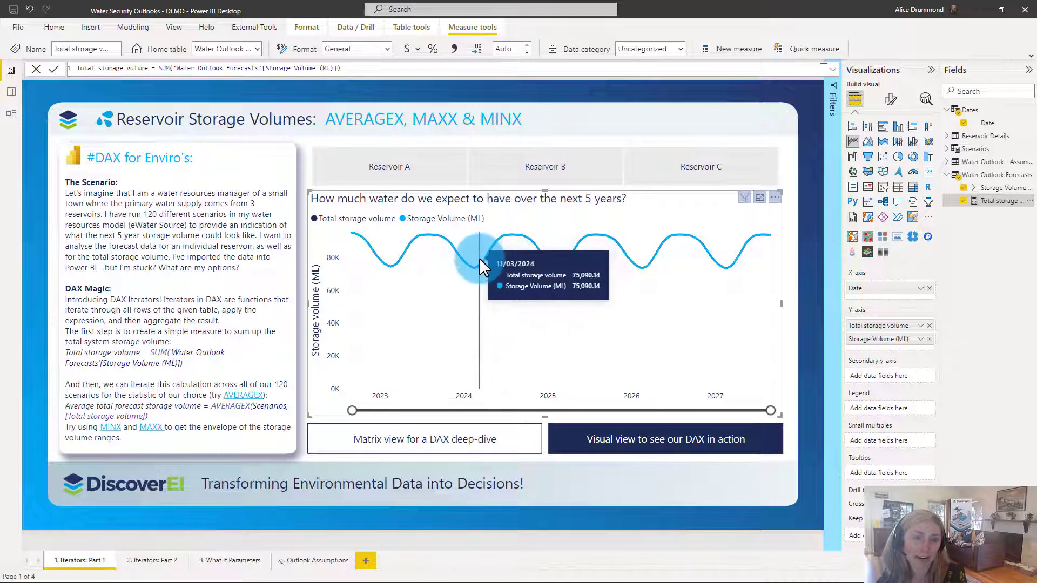
Step: Add Total storage volume to the values of the matrix in the matrix view and expand 1/09/2022 to inspect its scenarios
{"action": "left_click", "coordinate": [399, 447]}
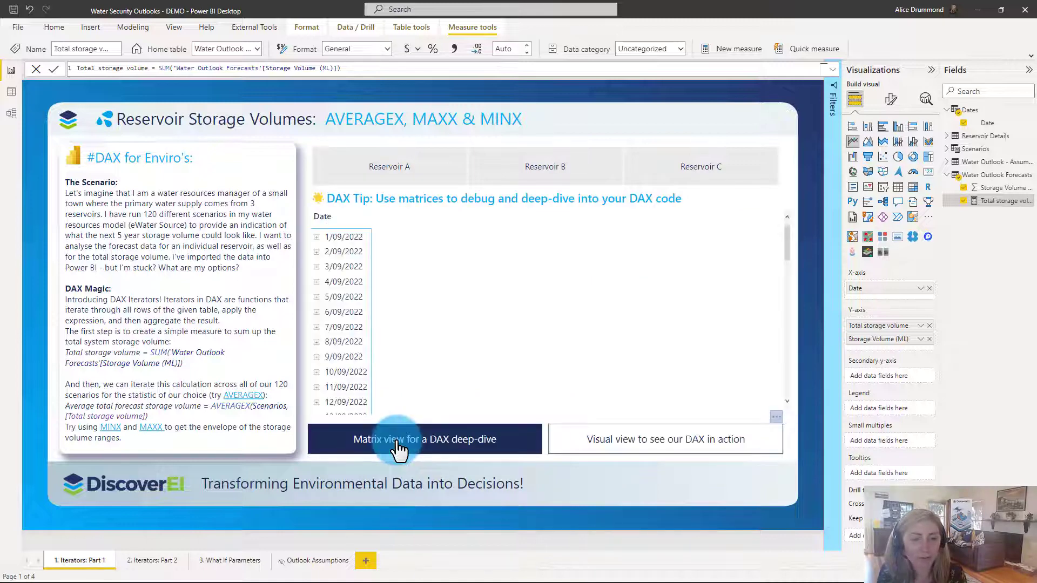
{"action": "left_click", "coordinate": [419, 258]}
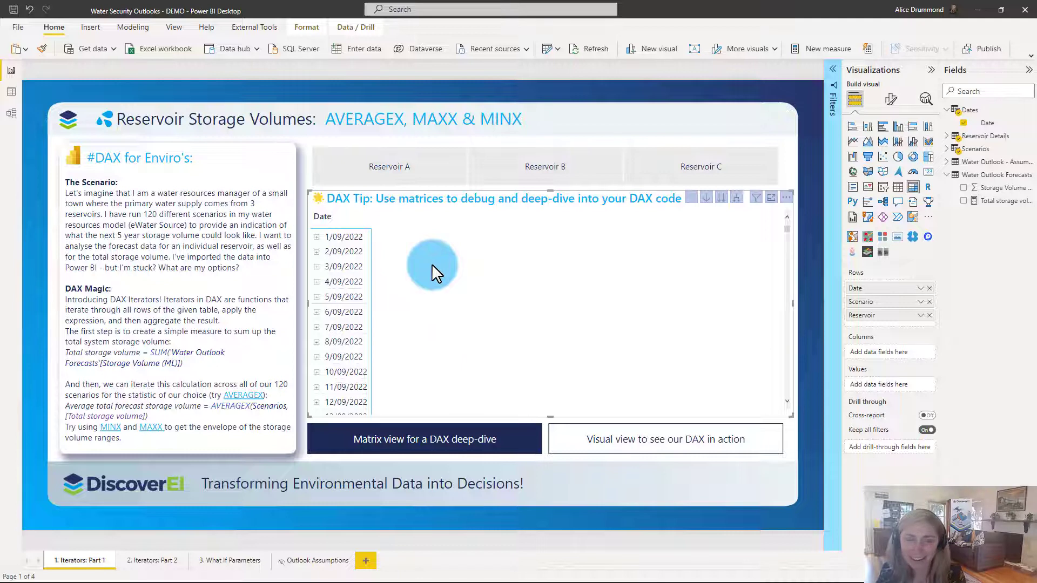
{"action": "left_click_drag", "start_coordinate": [1004, 203], "coordinate": [901, 385]}
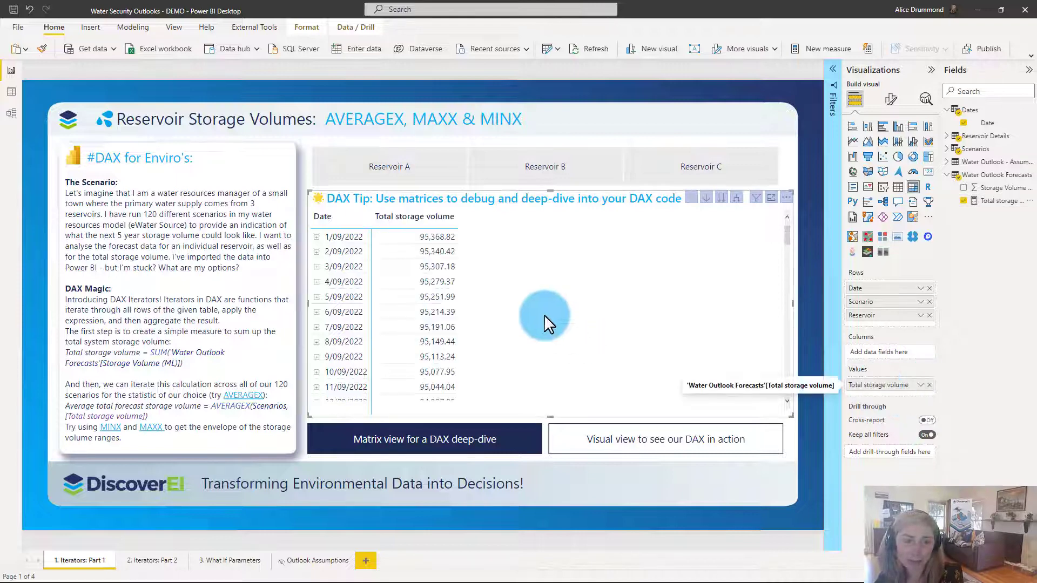
{"action": "left_click", "coordinate": [317, 238]}
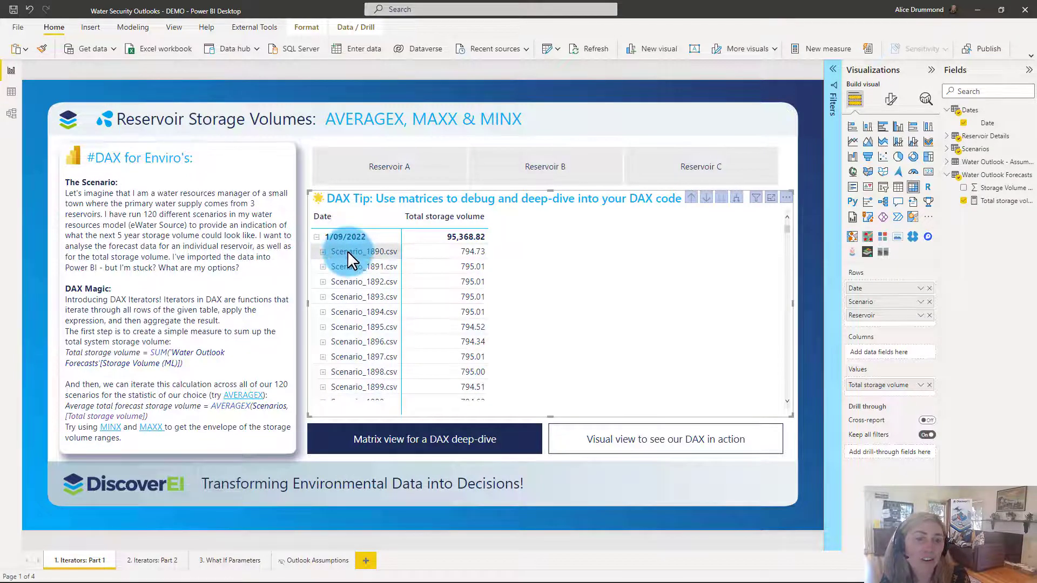
{"action": "scroll", "coordinate": [348, 251], "scroll_direction": "down", "scroll_amount": 10}
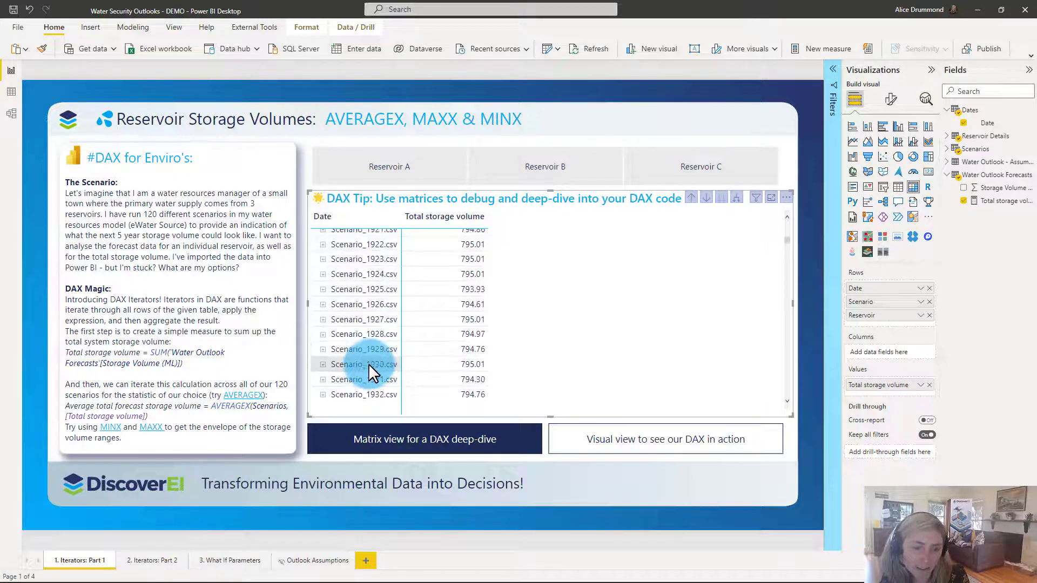
Step: Expand Scenario_1890.csv under 1/09/2022 in the matrix to inspect its reservoir volumes, and collapse it again
{"action": "scroll", "coordinate": [367, 366], "scroll_direction": "up", "scroll_amount": 10}
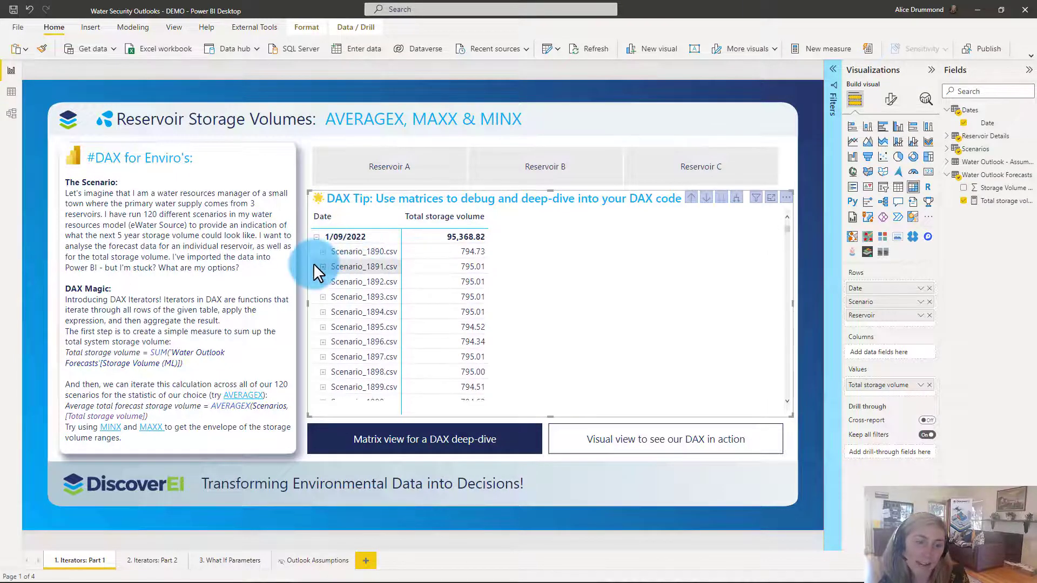
{"action": "left_click", "coordinate": [323, 251]}
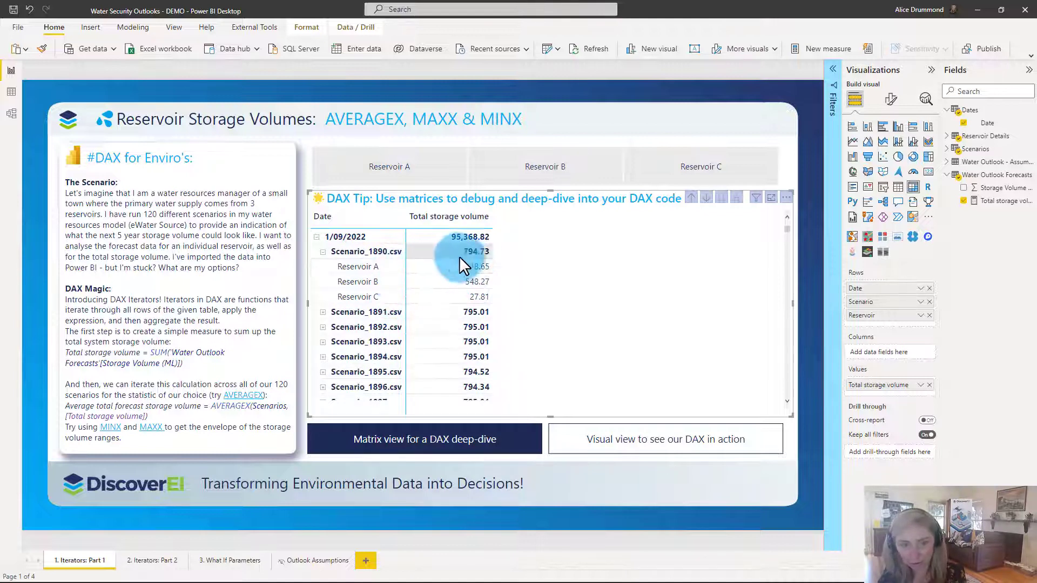
{"action": "left_click", "coordinate": [323, 253]}
{"action": "scroll", "coordinate": [449, 335], "scroll_direction": "down", "scroll_amount": 5}
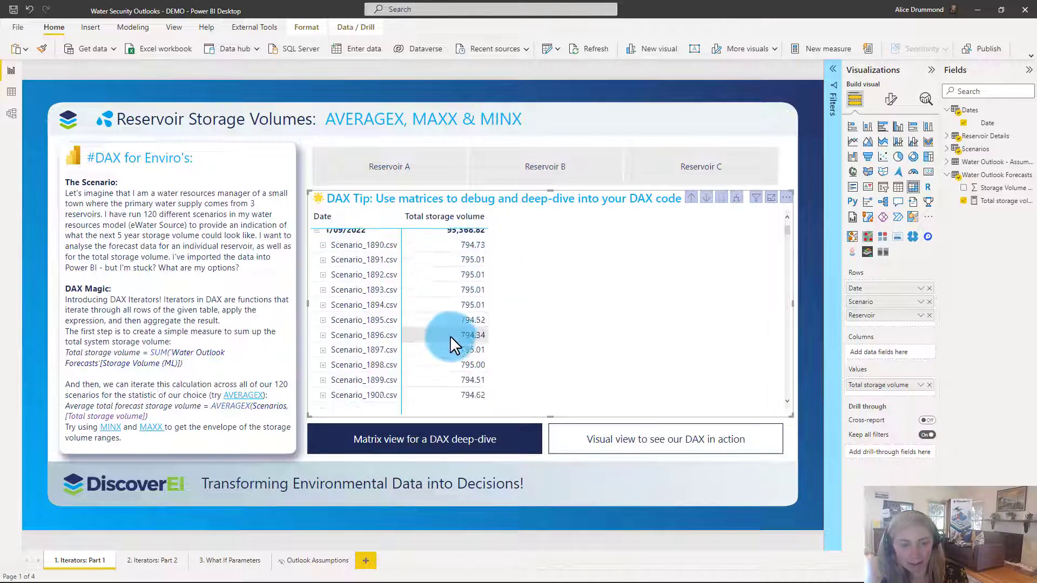
{"action": "scroll", "coordinate": [447, 345], "scroll_direction": "up", "scroll_amount": 5}
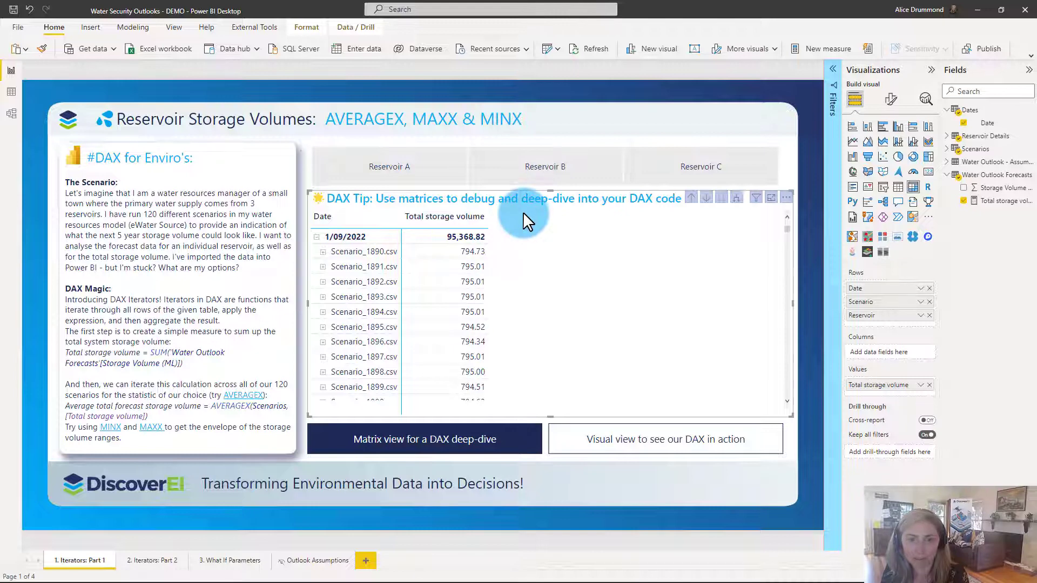
Step: In Water Outlook Forecasts, create the measure Average total storage volume = AVERAGEX(Scenarios,[Total storage volume])
{"action": "right_click", "coordinate": [970, 178]}
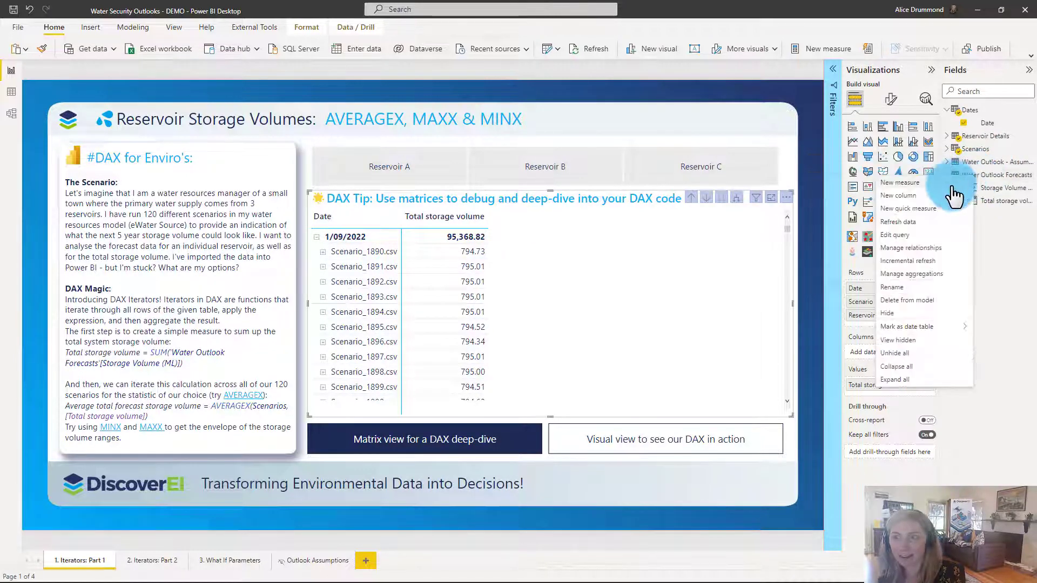
{"action": "left_click", "coordinate": [989, 180]}
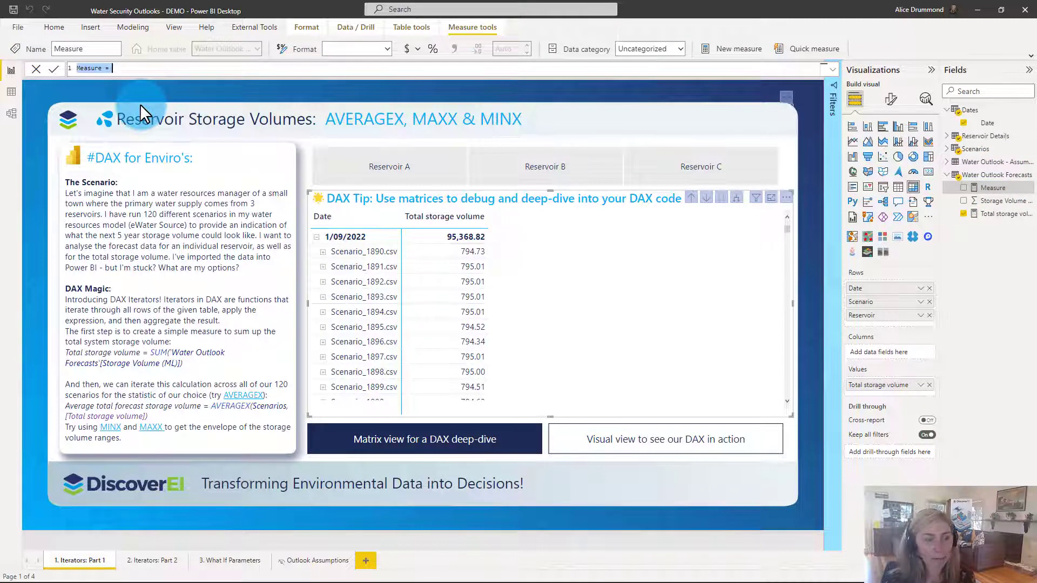
{"action": "type", "text": "Average"}
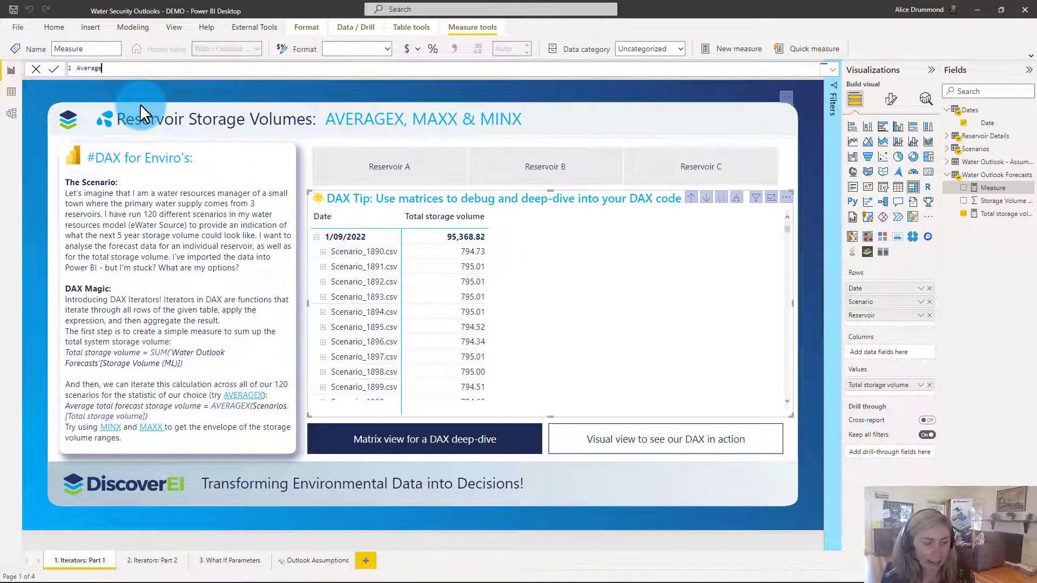
{"action": "type", "text": " total "}
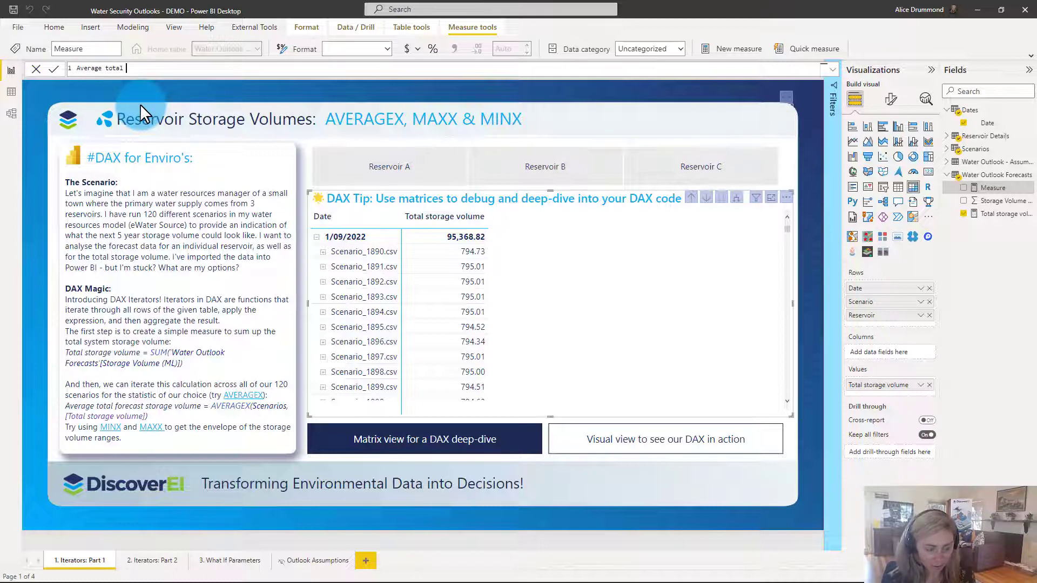
{"action": "type", "text": "storage"}
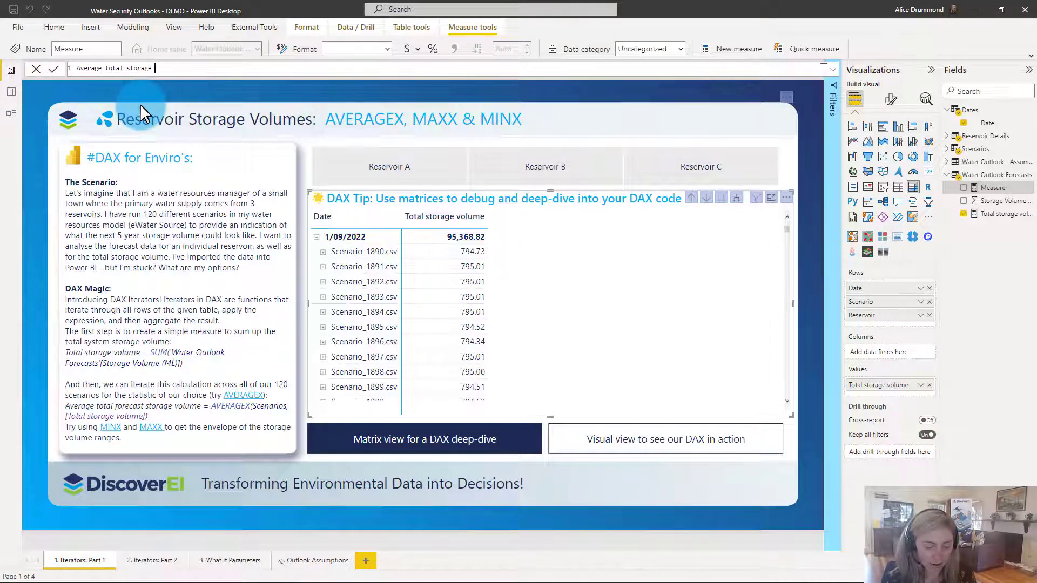
{"action": "type", "text": " volume "}
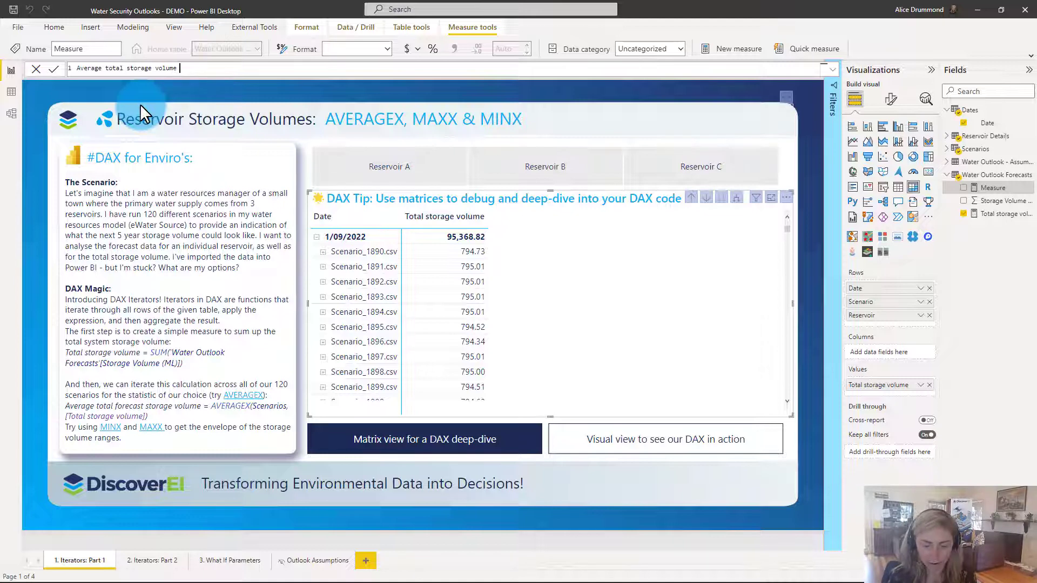
{"action": "type", "text": "= av"}
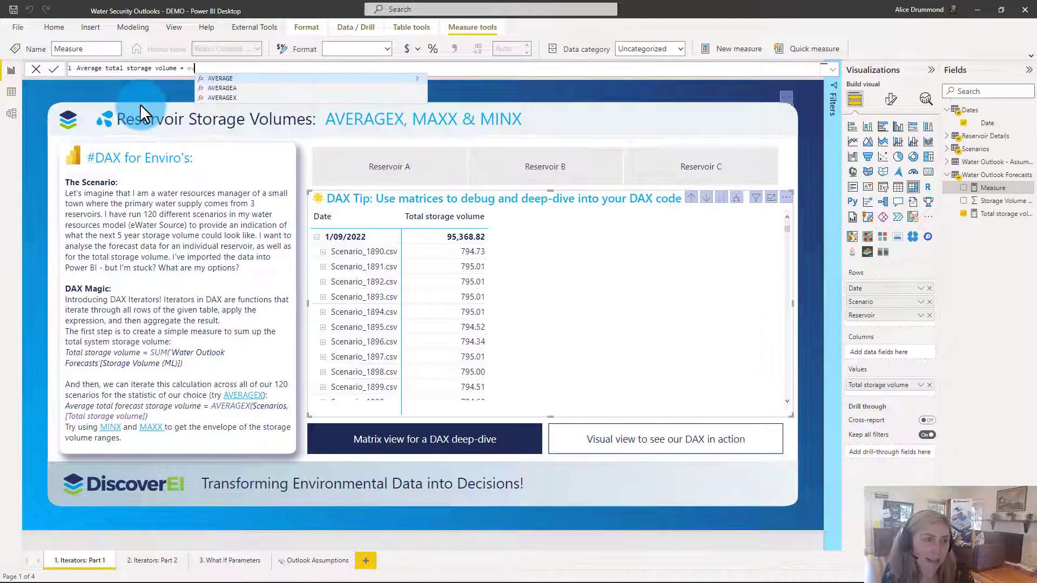
{"action": "left_click", "coordinate": [223, 99]}
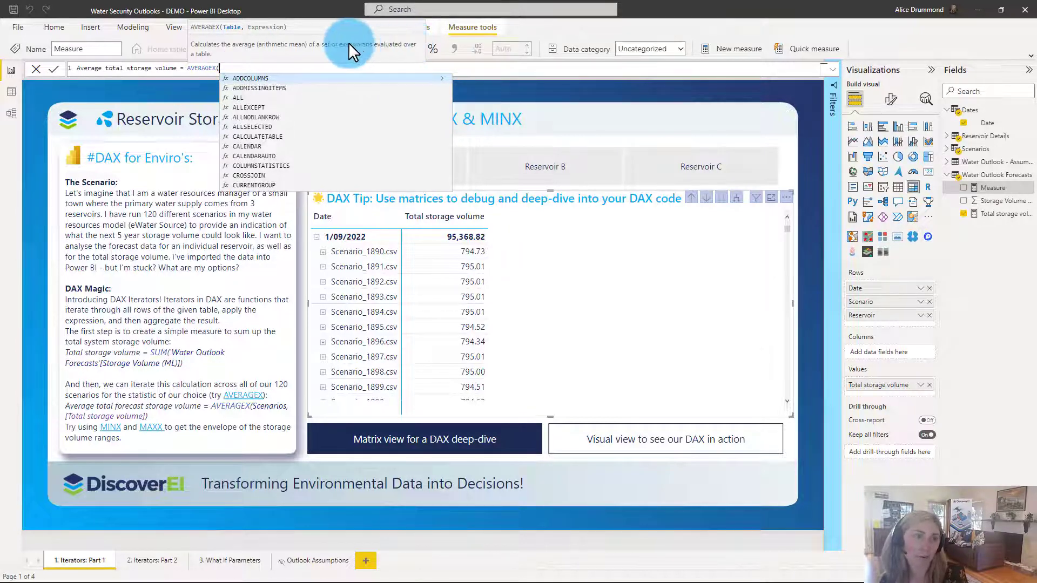
{"action": "left_click", "coordinate": [218, 68]}
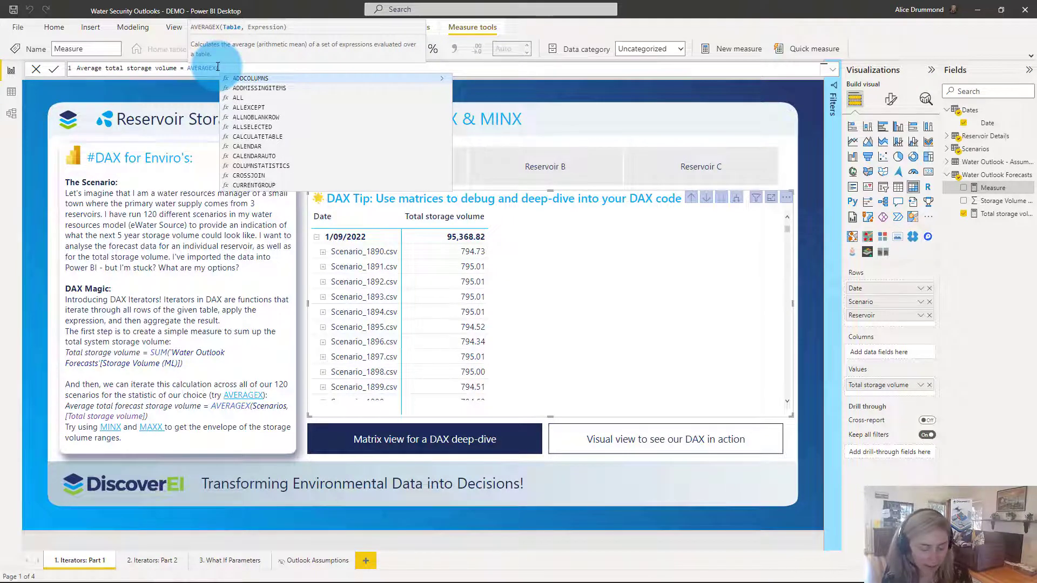
{"action": "type", "text": "Scenarios"}
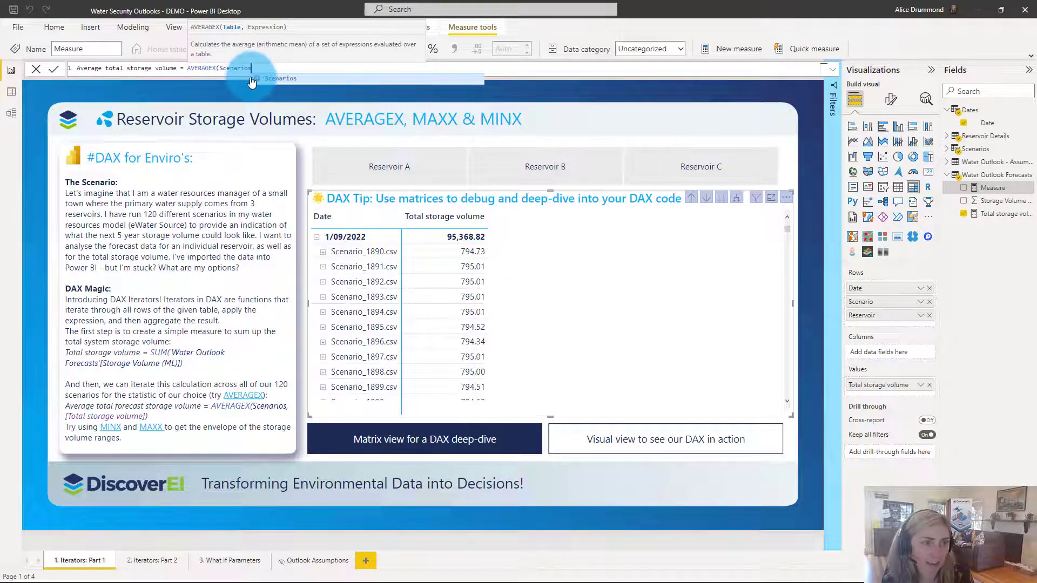
{"action": "type", "text": ","}
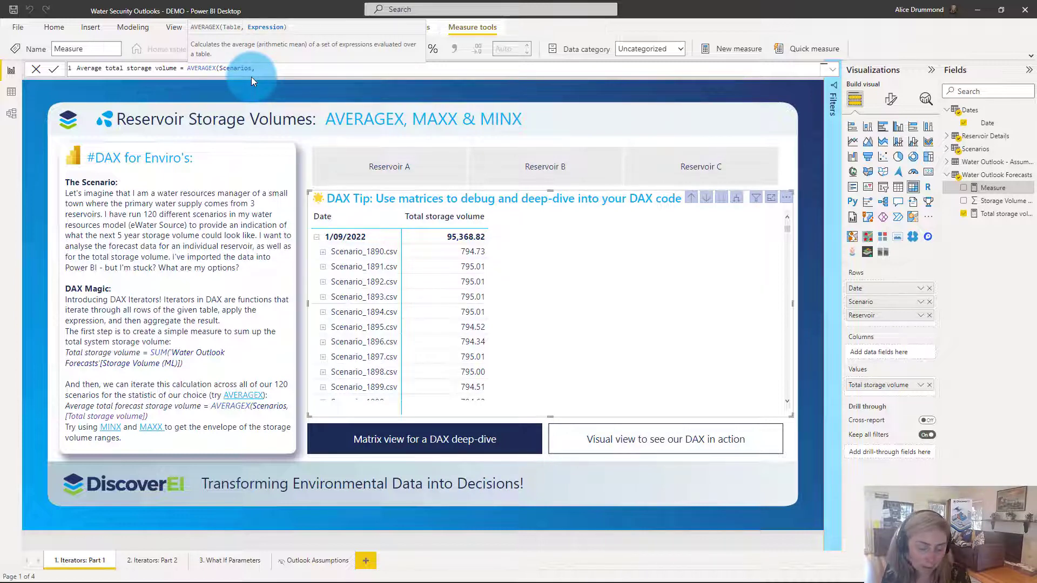
{"action": "type", "text": "to"}
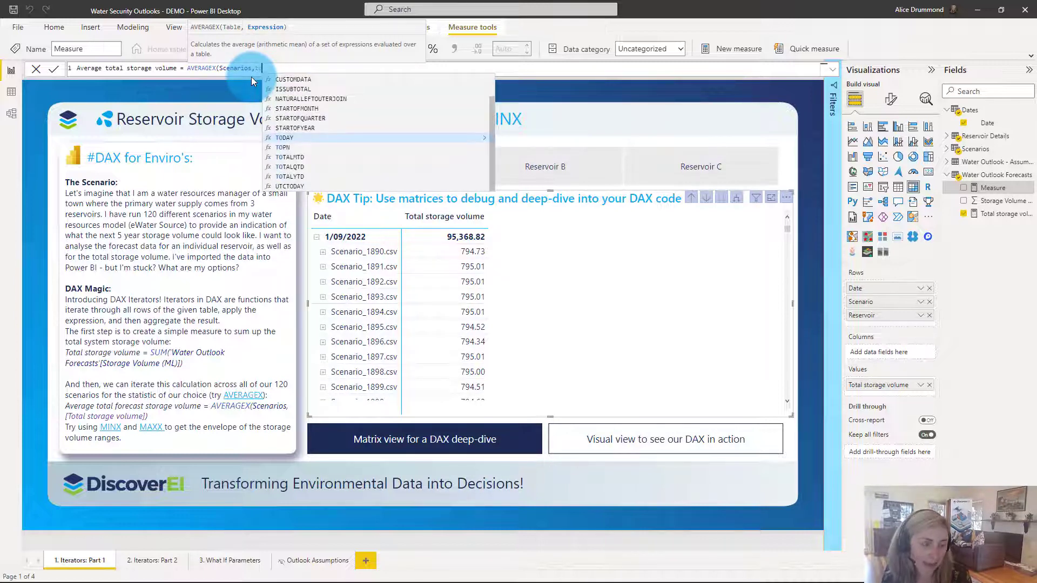
{"action": "type", "text": "t"}
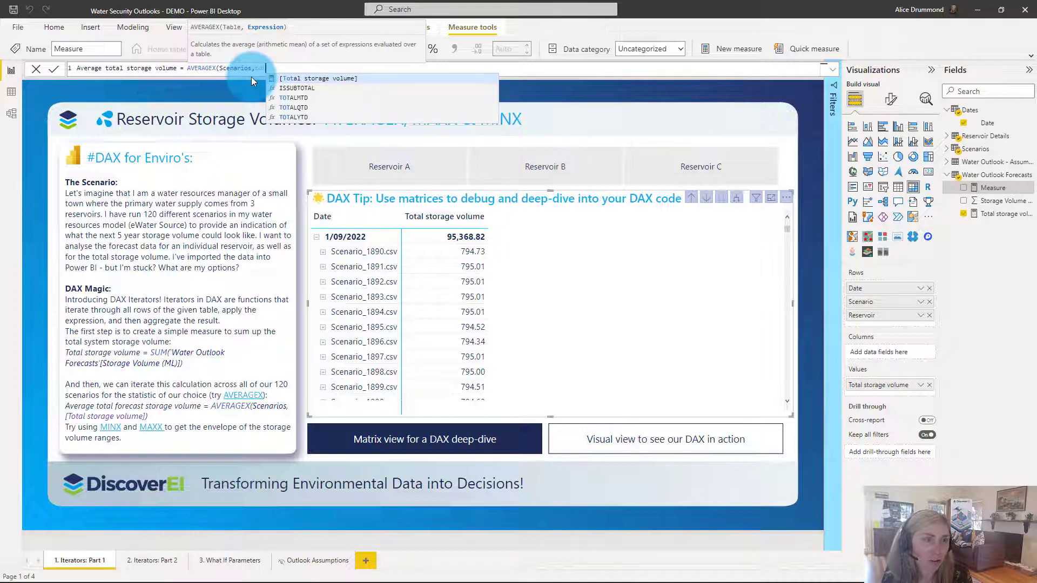
{"action": "double_click", "coordinate": [345, 80]}
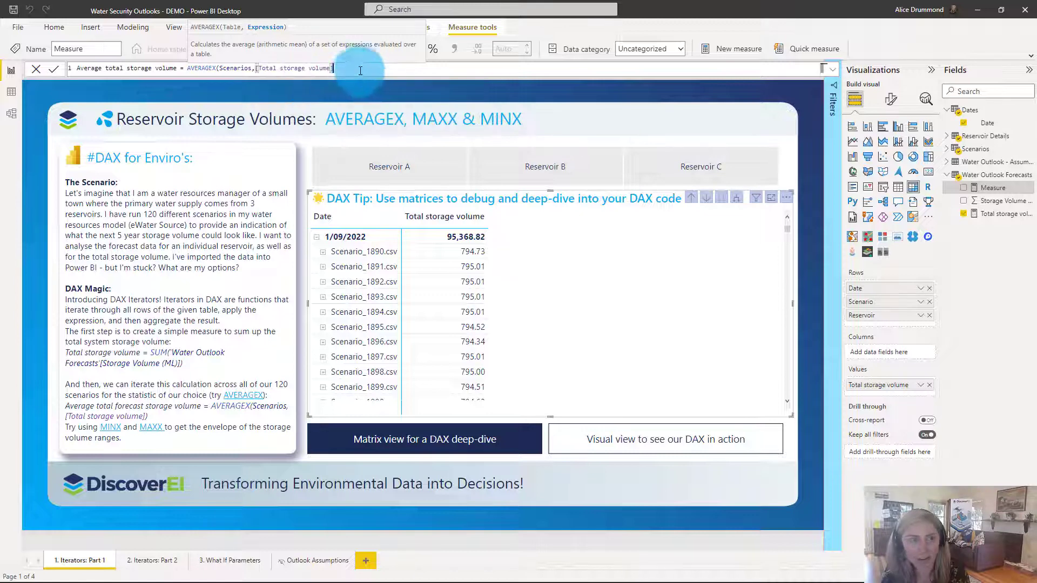
{"action": "type", "text": ")"}
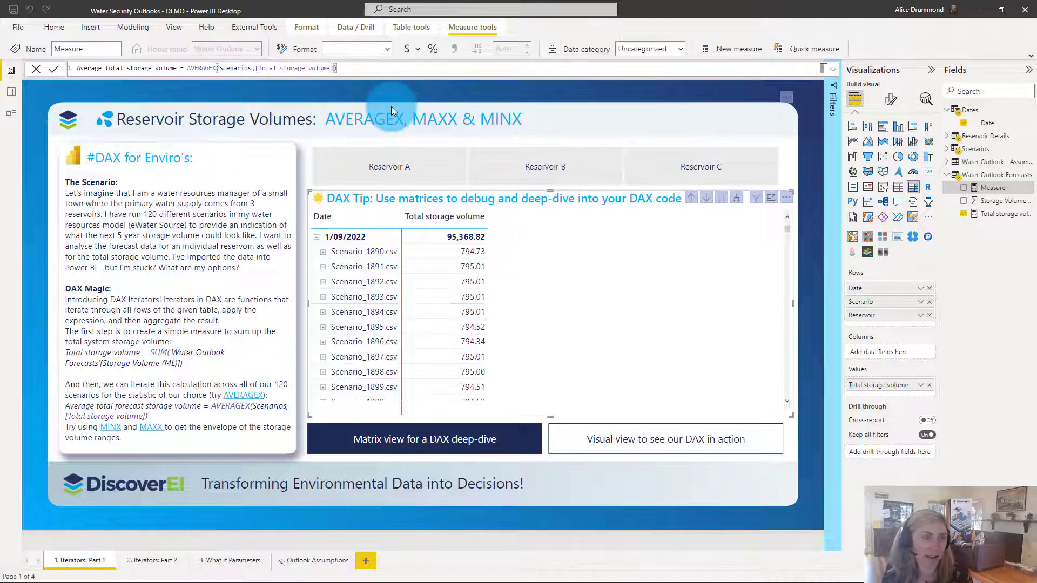
{"action": "key", "text": "Return"}
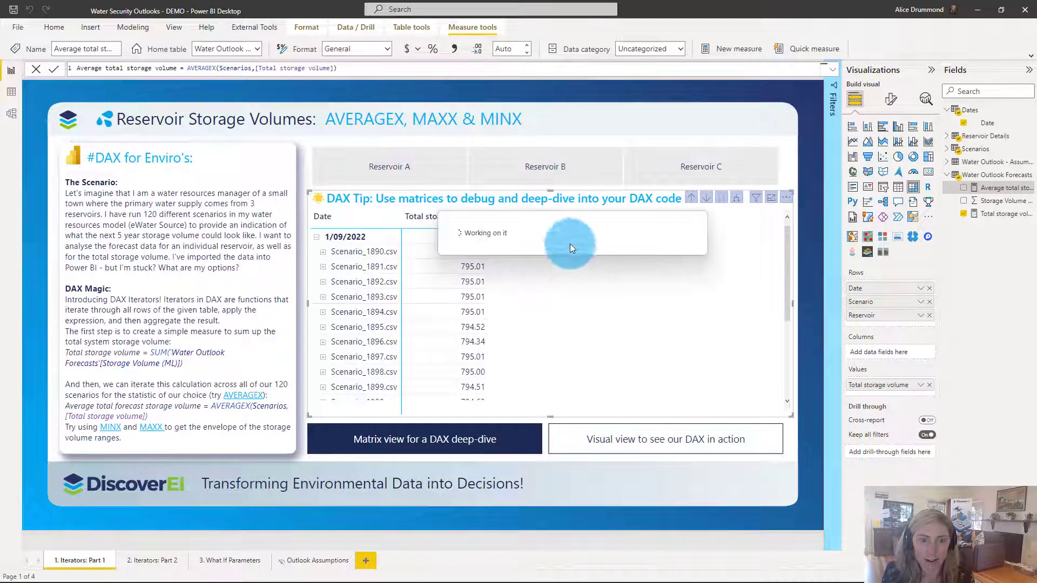
Step: Add Average total storage volume to the matrix's values, compare it across the scenarios of 1/09/2022, and collapse that date
{"action": "left_click", "coordinate": [1005, 189]}
{"action": "left_click_drag", "start_coordinate": [1007, 190], "coordinate": [898, 390]}
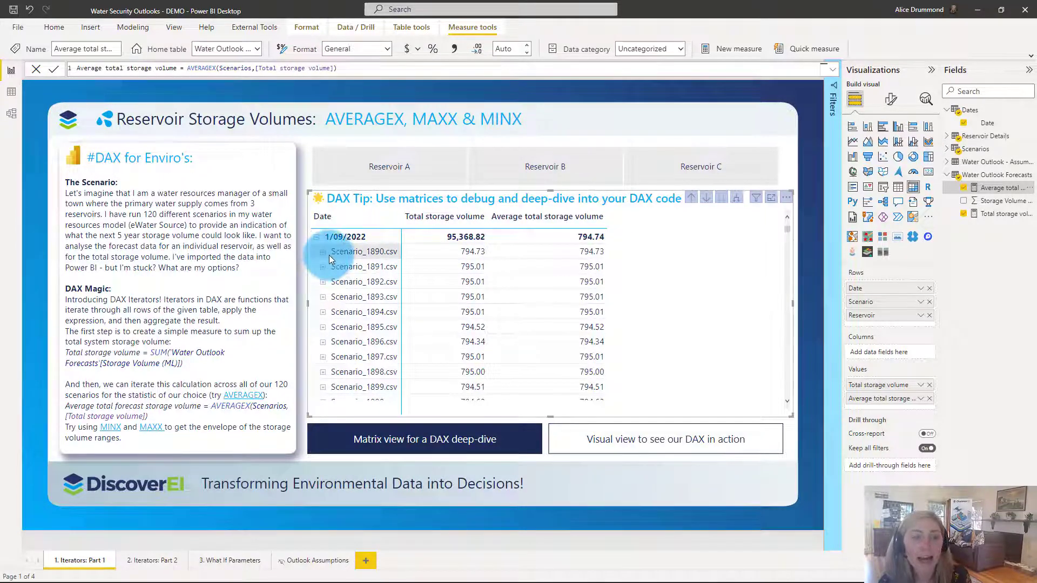
{"action": "scroll", "coordinate": [352, 256], "scroll_direction": "down", "scroll_amount": 4}
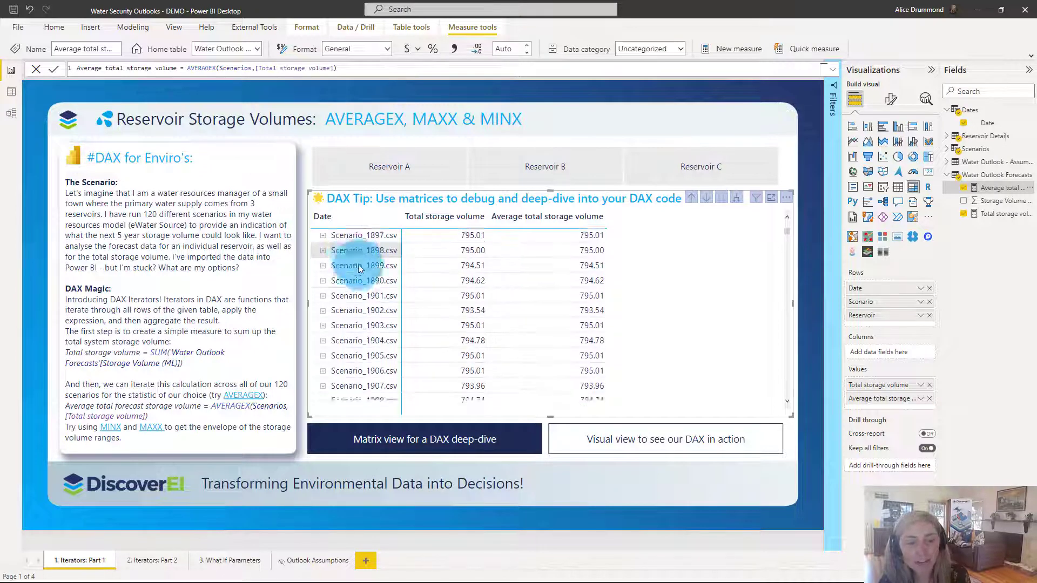
{"action": "scroll", "coordinate": [384, 339], "scroll_direction": "down", "scroll_amount": 8}
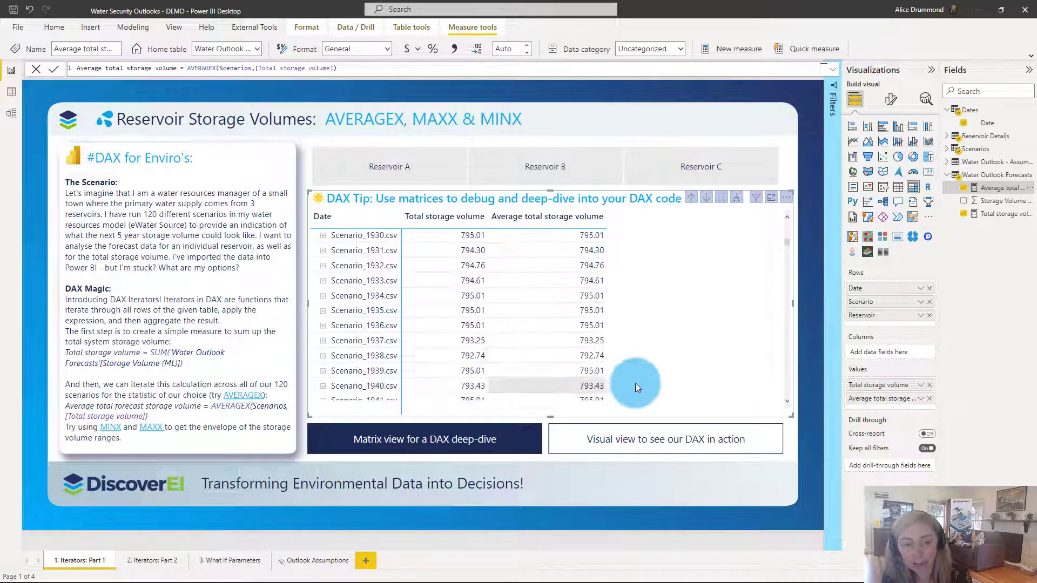
{"action": "scroll", "coordinate": [586, 272], "scroll_direction": "up", "scroll_amount": 12}
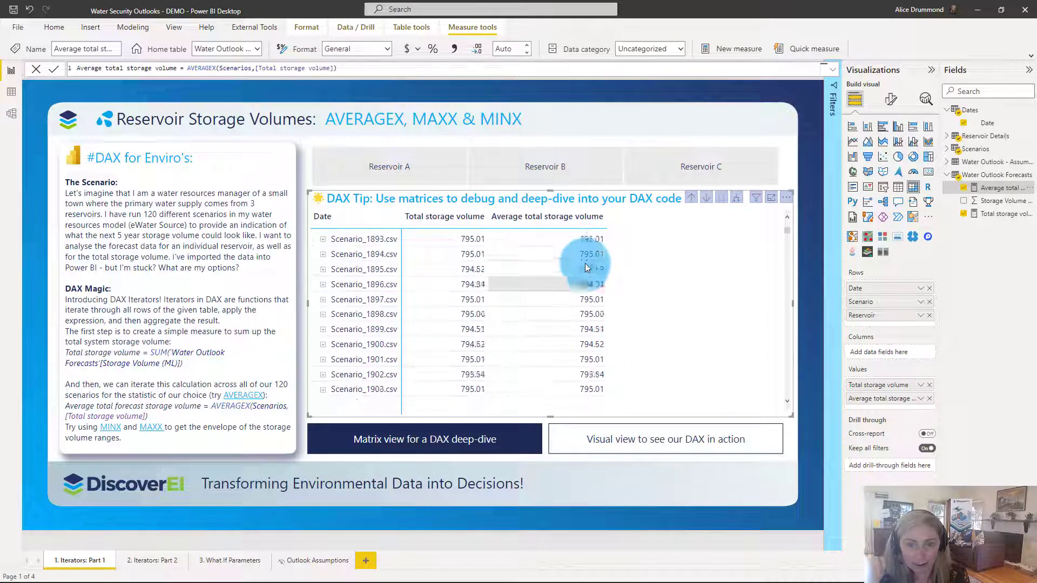
{"action": "left_click", "coordinate": [695, 200]}
{"action": "left_click", "coordinate": [562, 237]}
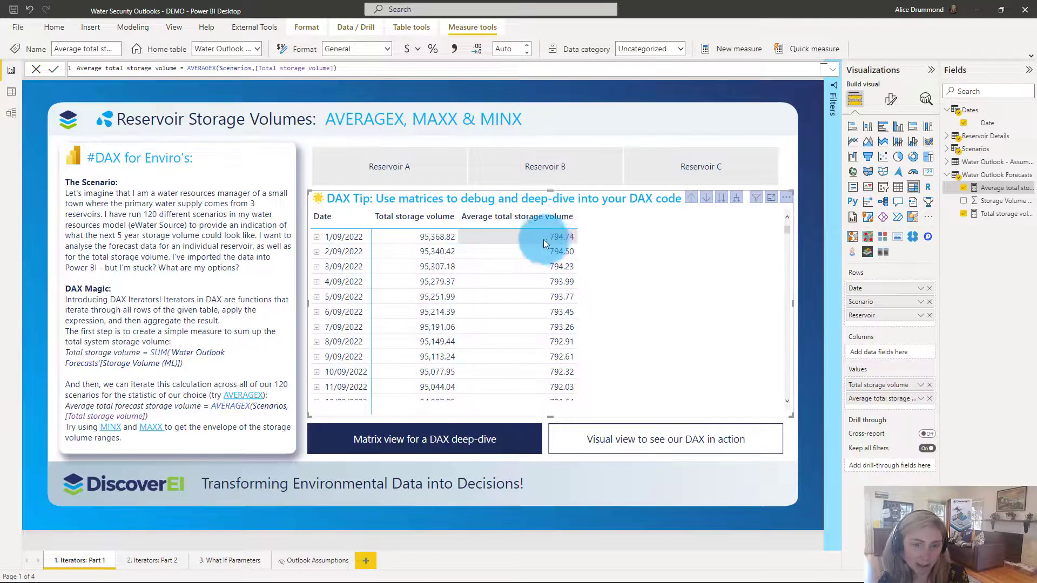
Step: Compare total and average storage volumes by date, briefly expanding 14/09/2022 to check its scenarios
{"action": "scroll", "coordinate": [549, 322], "scroll_direction": "down", "scroll_amount": 3}
{"action": "left_click", "coordinate": [546, 331]}
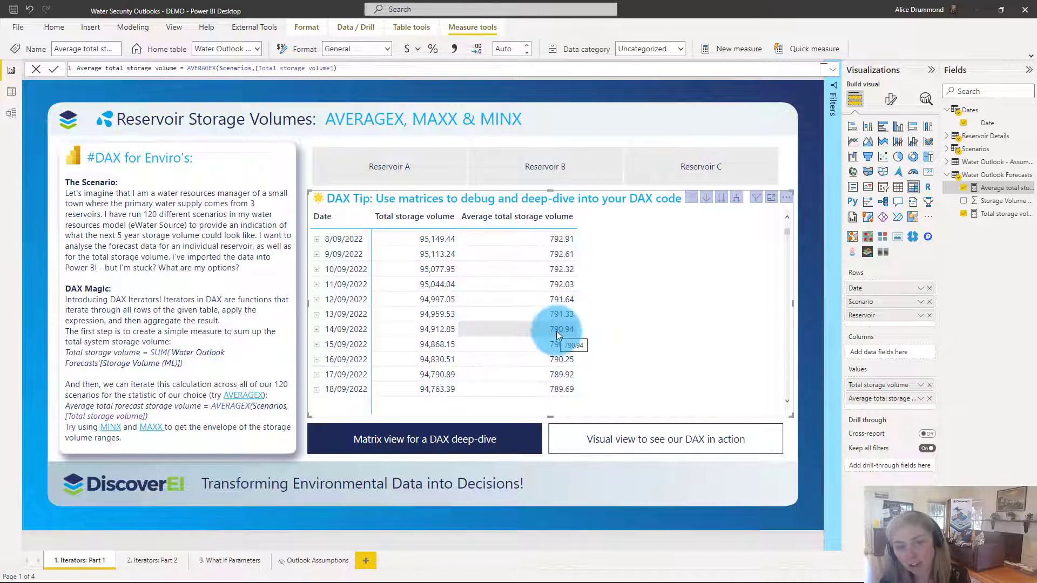
{"action": "left_click", "coordinate": [318, 329]}
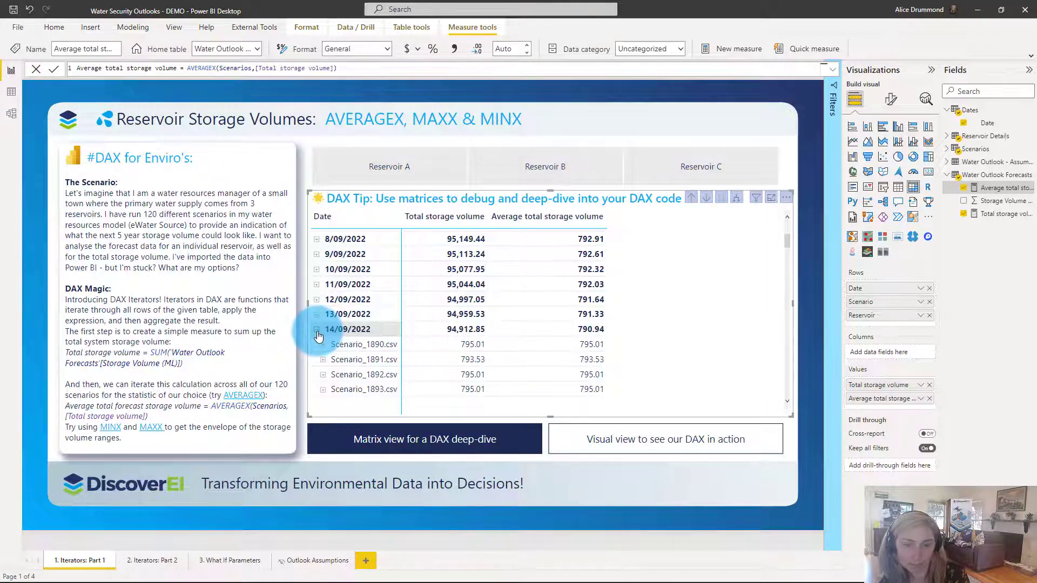
{"action": "left_click", "coordinate": [318, 330]}
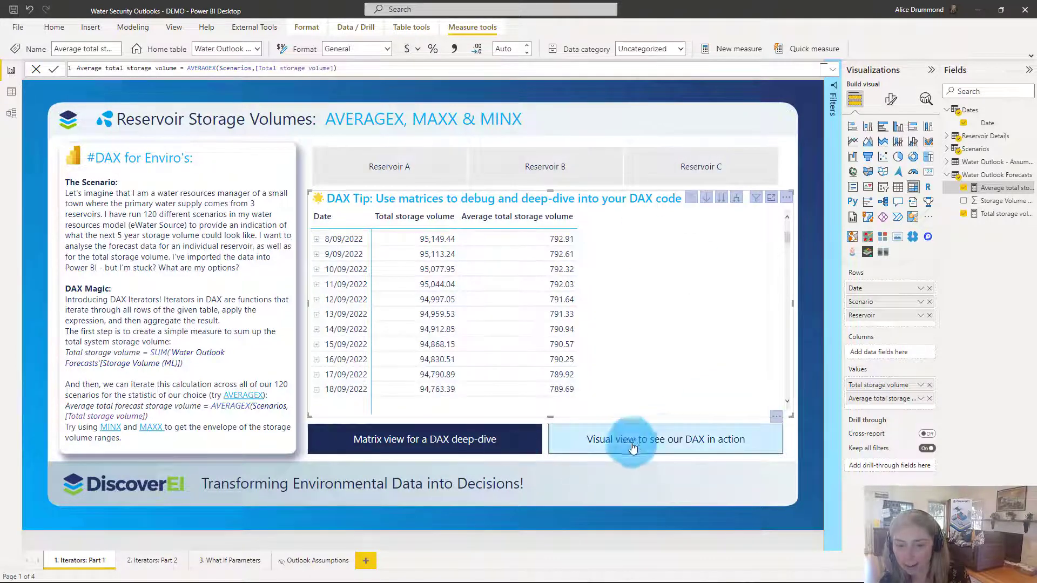
Step: In the visual view, replace both Y-axis fields of the line chart with Average total storage volume
{"action": "left_click", "coordinate": [661, 442]}
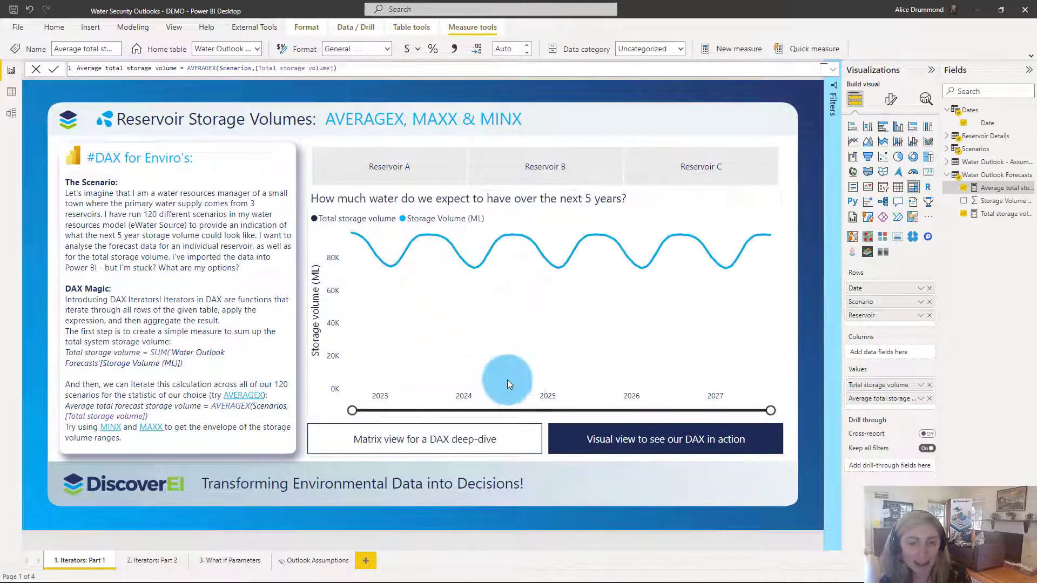
{"action": "left_click", "coordinate": [529, 219]}
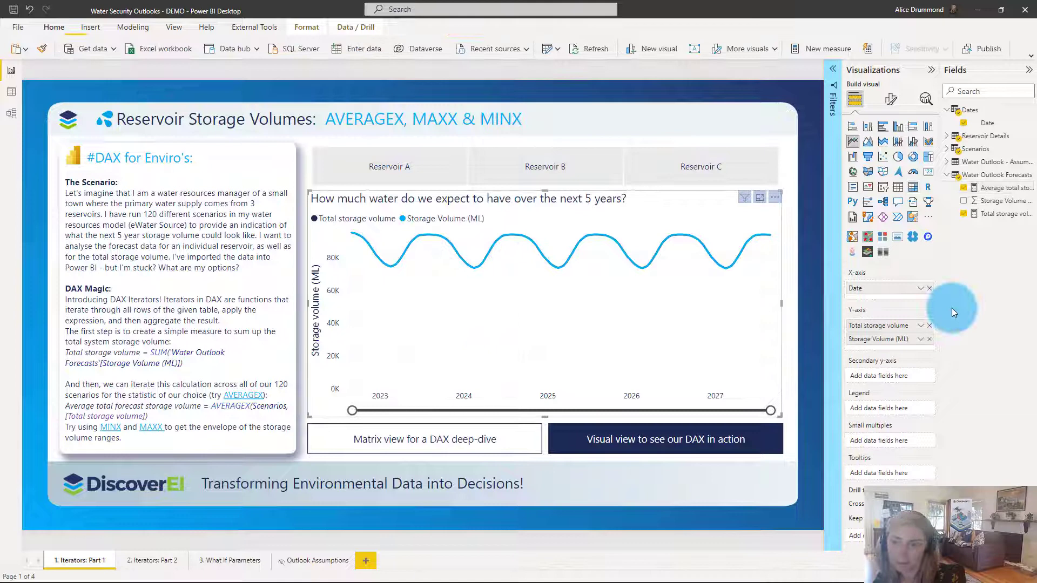
{"action": "left_click", "coordinate": [930, 326]}
{"action": "left_click", "coordinate": [930, 326]}
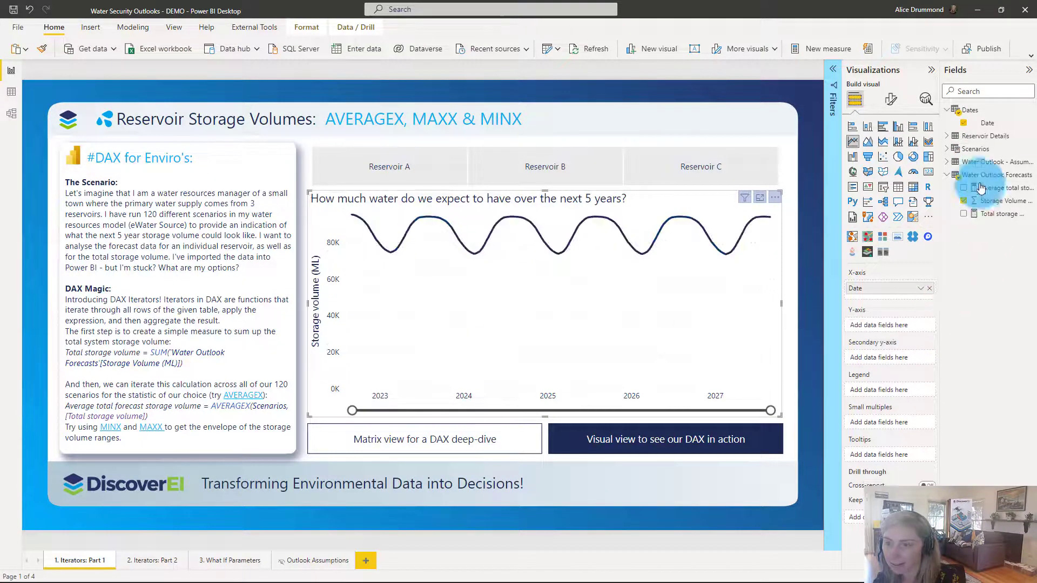
{"action": "left_click_drag", "start_coordinate": [993, 190], "coordinate": [903, 331]}
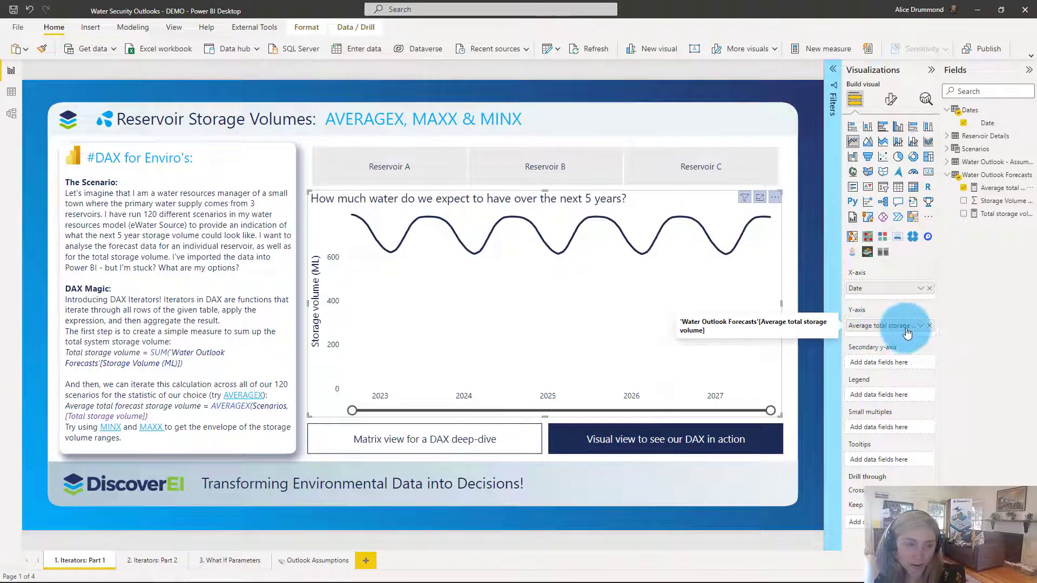
Step: Examine the average storage volume along the line chart, and filter it by Reservoir A and by Reservoir C
{"action": "left_click", "coordinate": [610, 348]}
{"action": "mouse_move", "coordinate": [467, 292]}
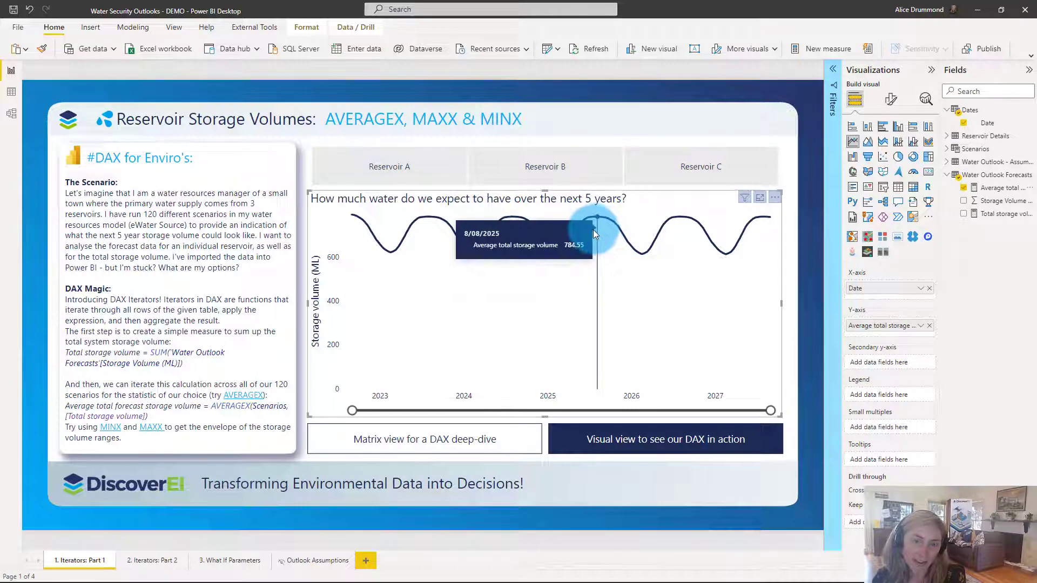
{"action": "left_click", "coordinate": [388, 182]}
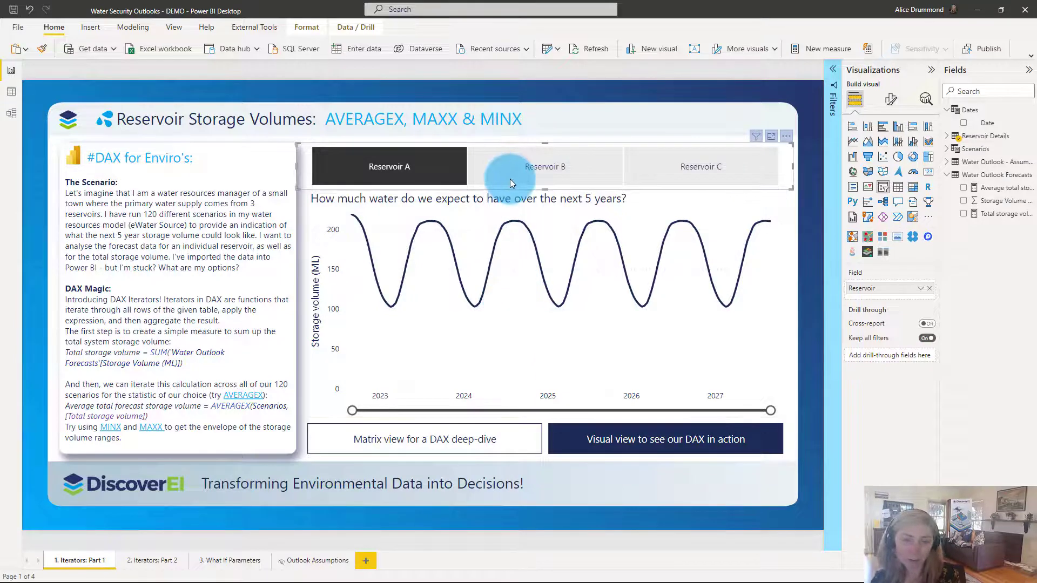
{"action": "left_click", "coordinate": [679, 166]}
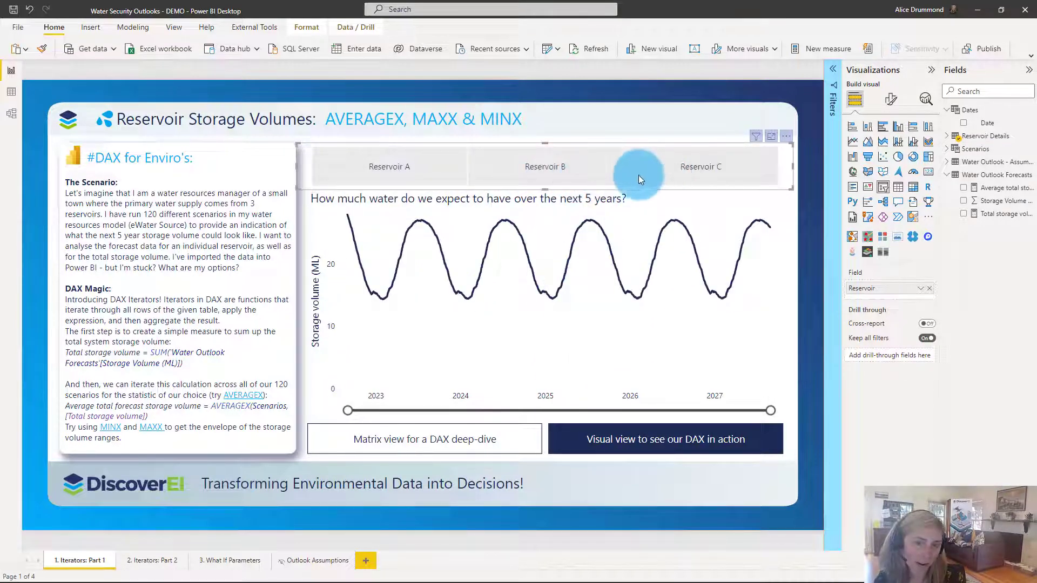
Step: Clear the Reservoir C filter and try to add the Storage Volume field to the line chart's Y-axis
{"action": "left_click", "coordinate": [707, 182]}
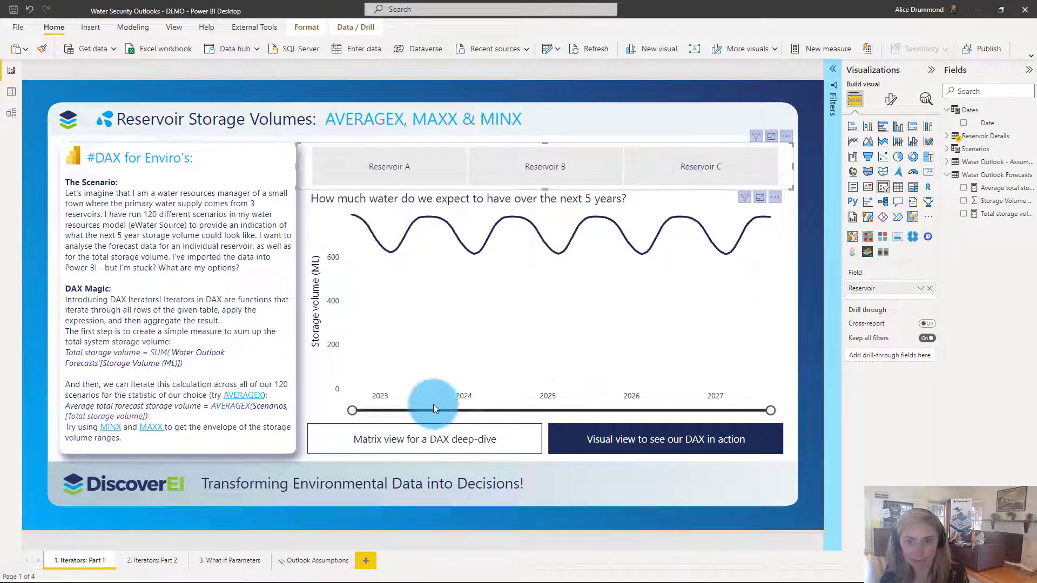
{"action": "mouse_move", "coordinate": [383, 364]}
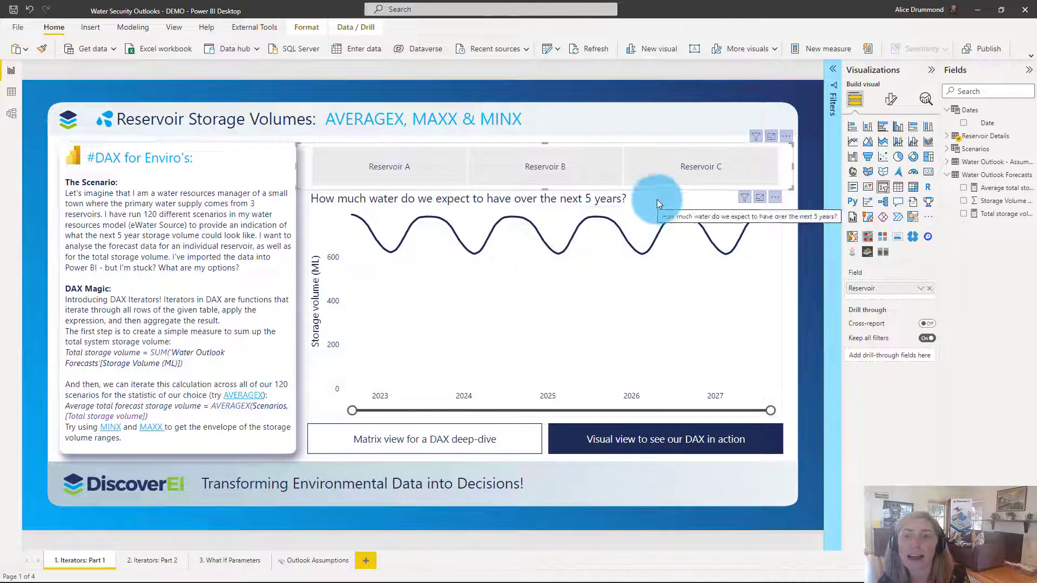
{"action": "left_click", "coordinate": [593, 218]}
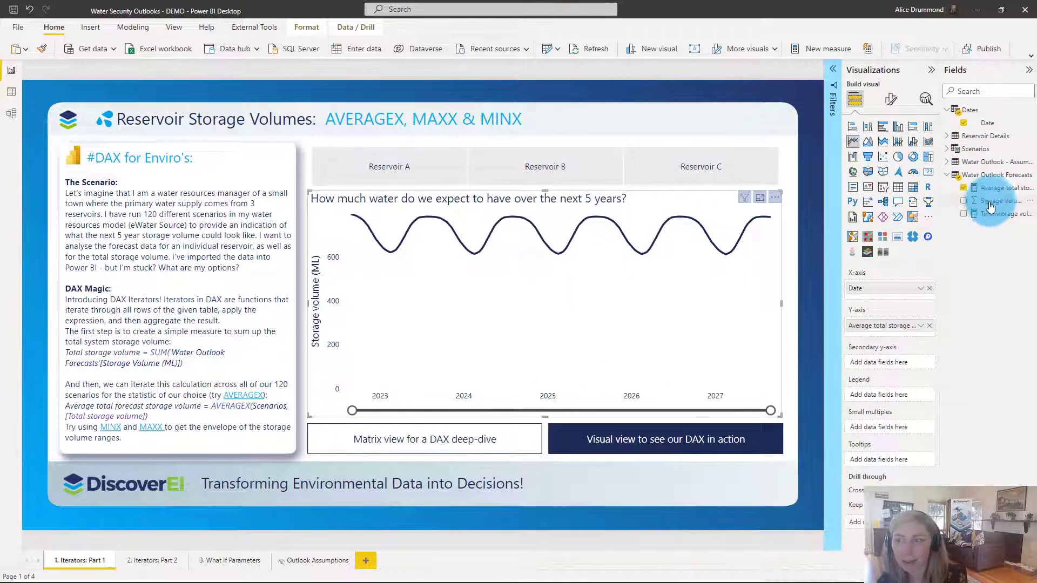
{"action": "left_click_drag", "start_coordinate": [993, 206], "coordinate": [880, 329]}
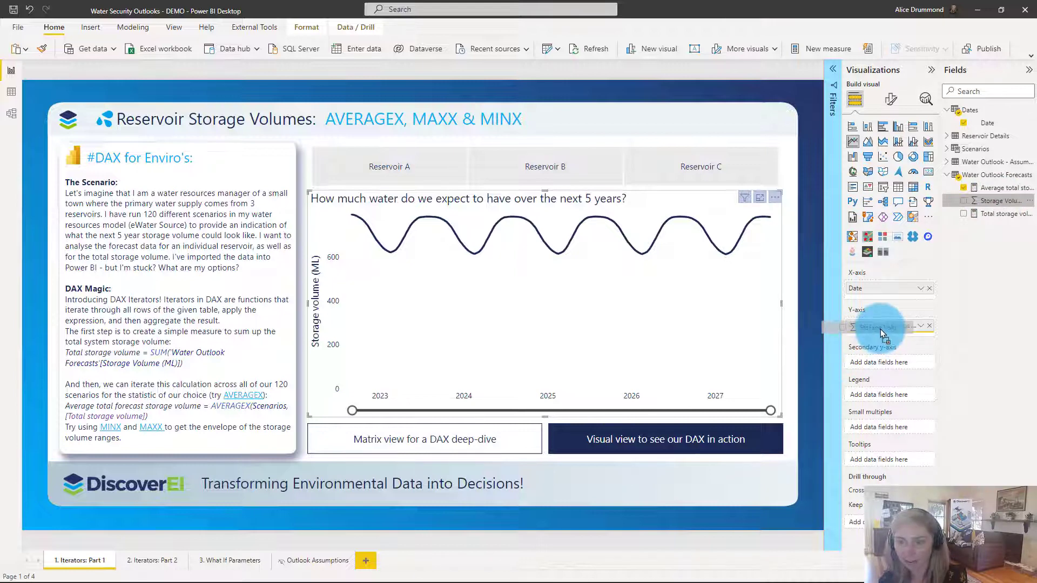
Step: In Water Outlook Forecasts, create the measure Min storage volume = MIN('Water Outlook Forecasts'[Storage Volume (ML)]) and add it to the line chart's Y-axis
{"action": "right_click", "coordinate": [994, 178]}
{"action": "left_click", "coordinate": [927, 186]}
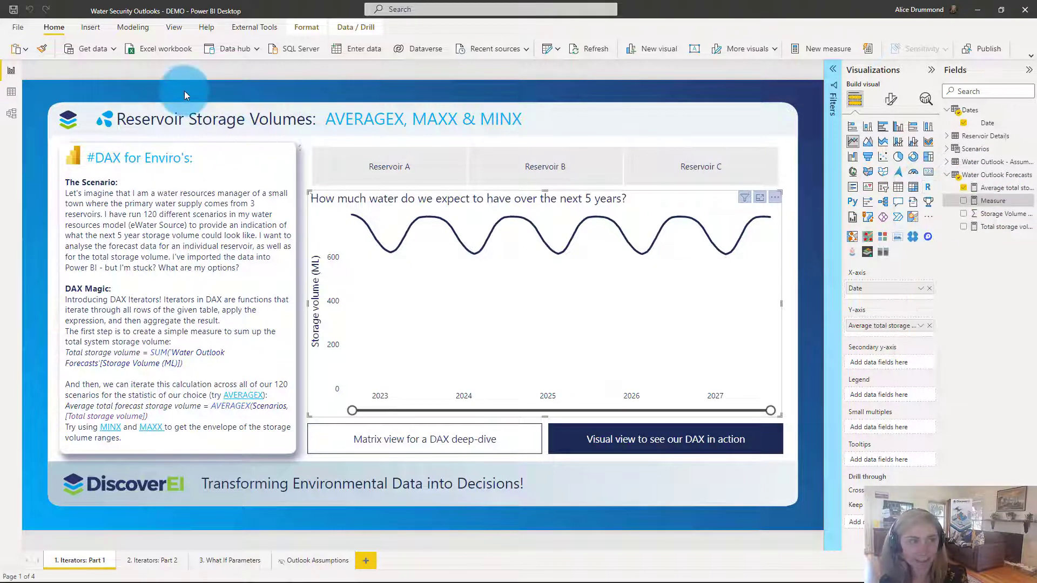
{"action": "type", "text": "Min"}
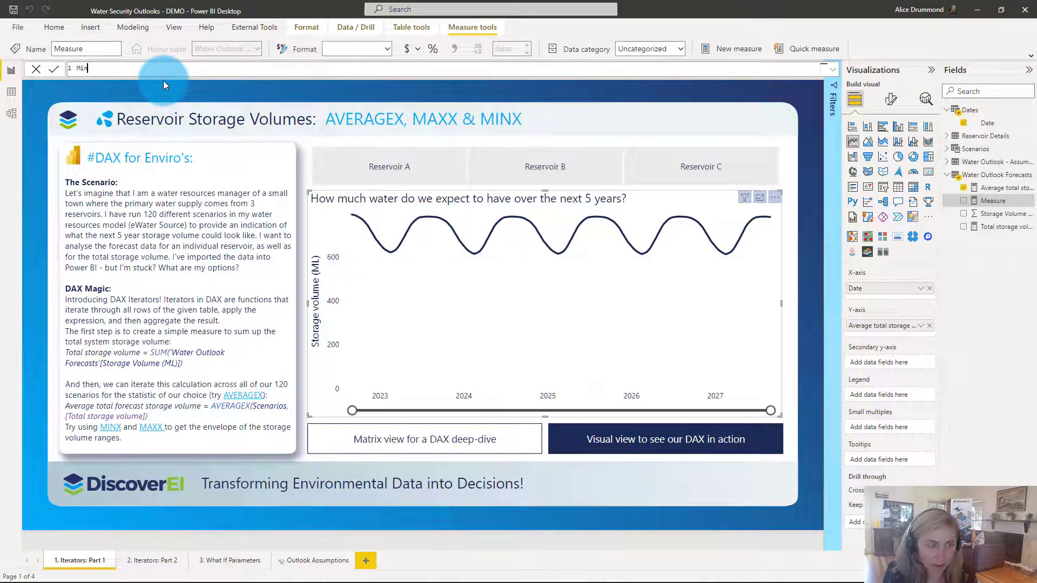
{"action": "type", "text": " storage v"}
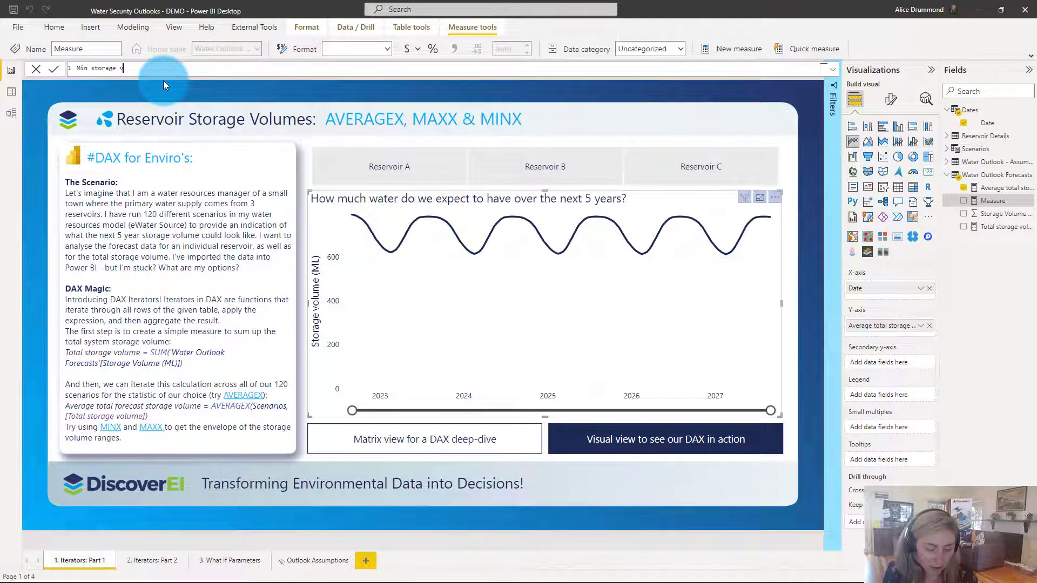
{"action": "type", "text": "olume = MIN("}
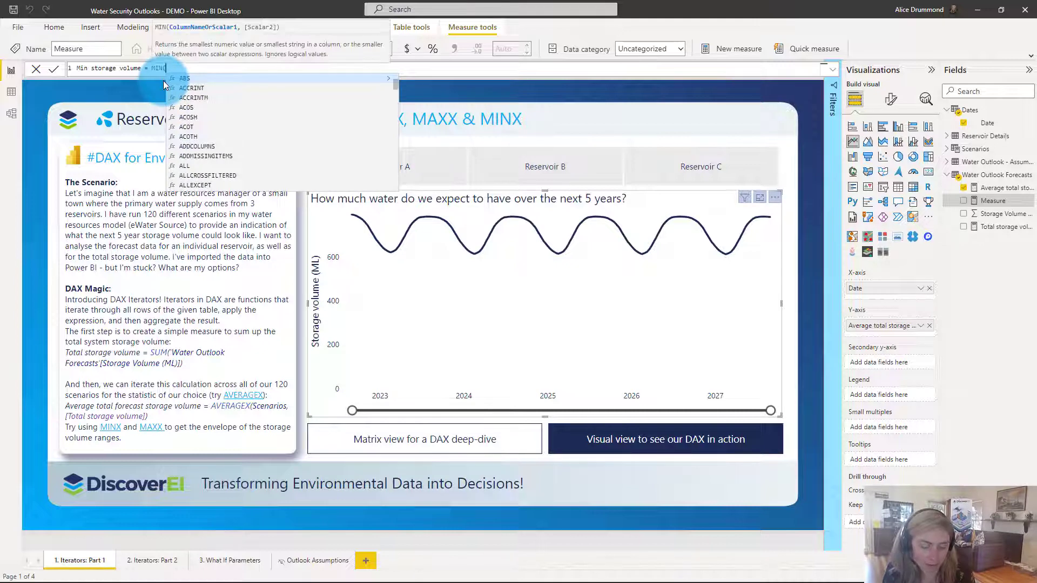
{"action": "type", "text": "st"}
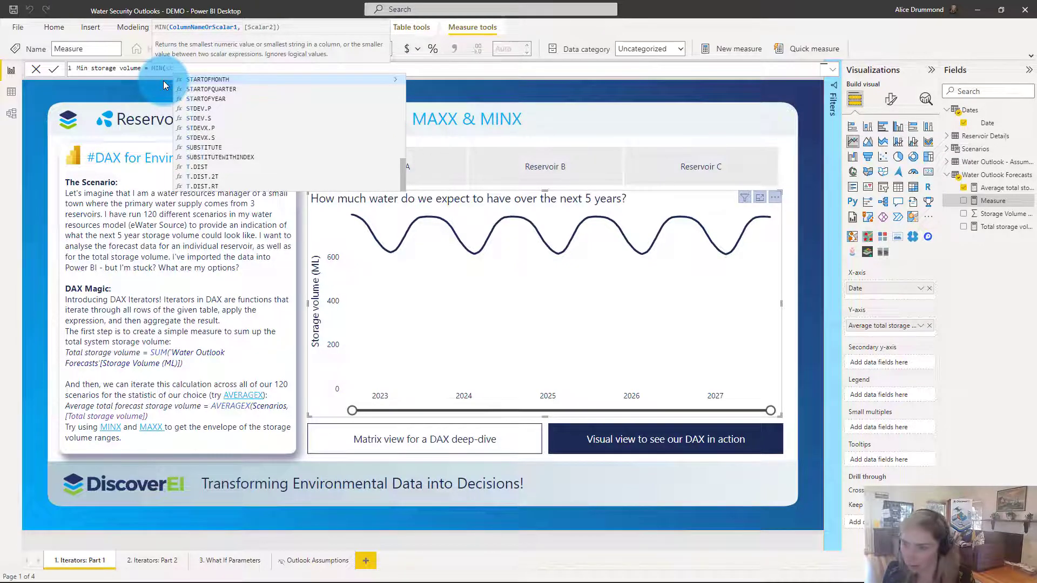
{"action": "type", "text": "o"}
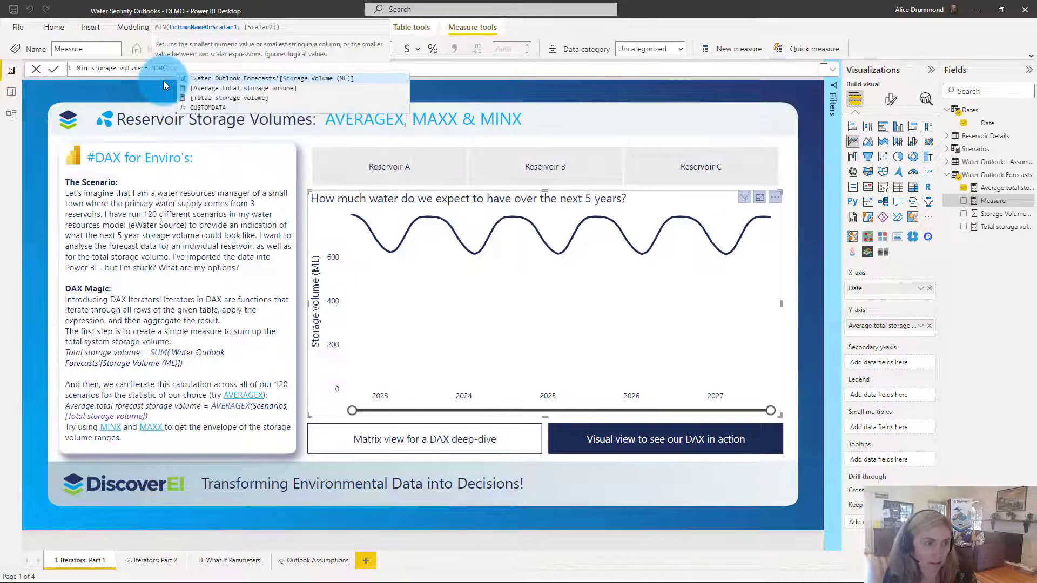
{"action": "left_click", "coordinate": [214, 81]}
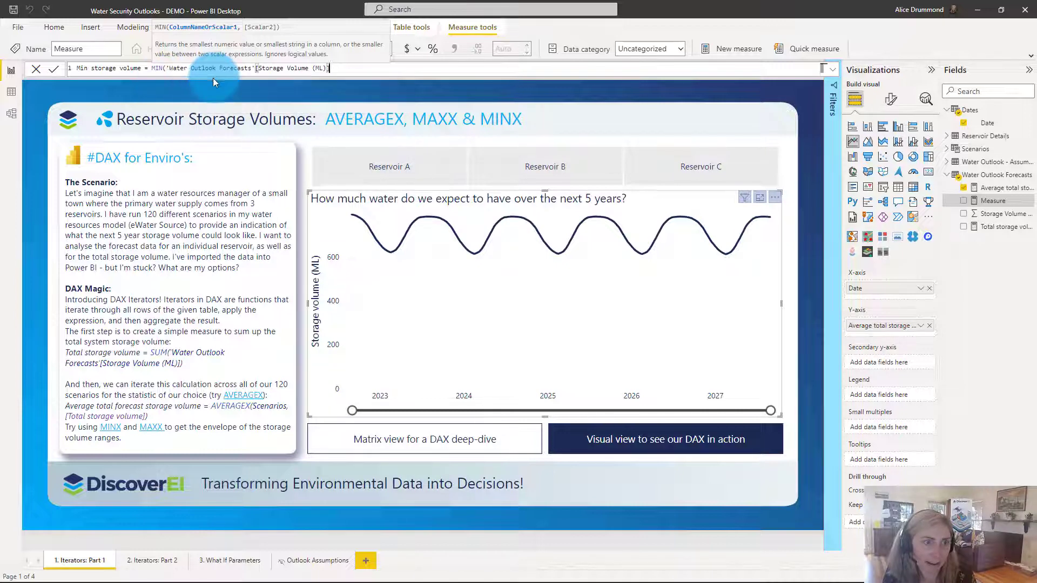
{"action": "type", "text": ")"}
{"action": "key", "text": "Return"}
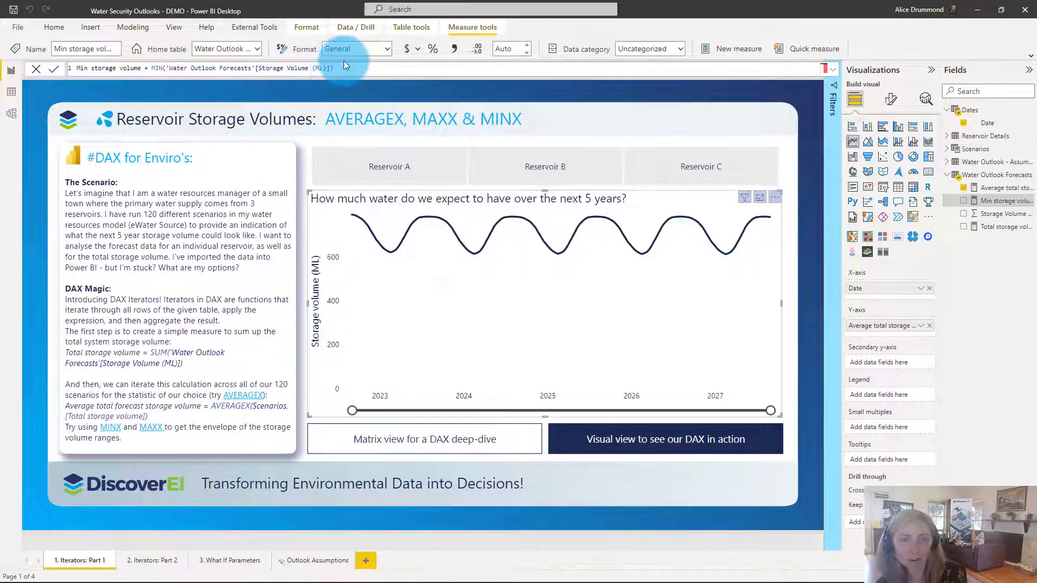
{"action": "left_click_drag", "start_coordinate": [1006, 208], "coordinate": [905, 332]}
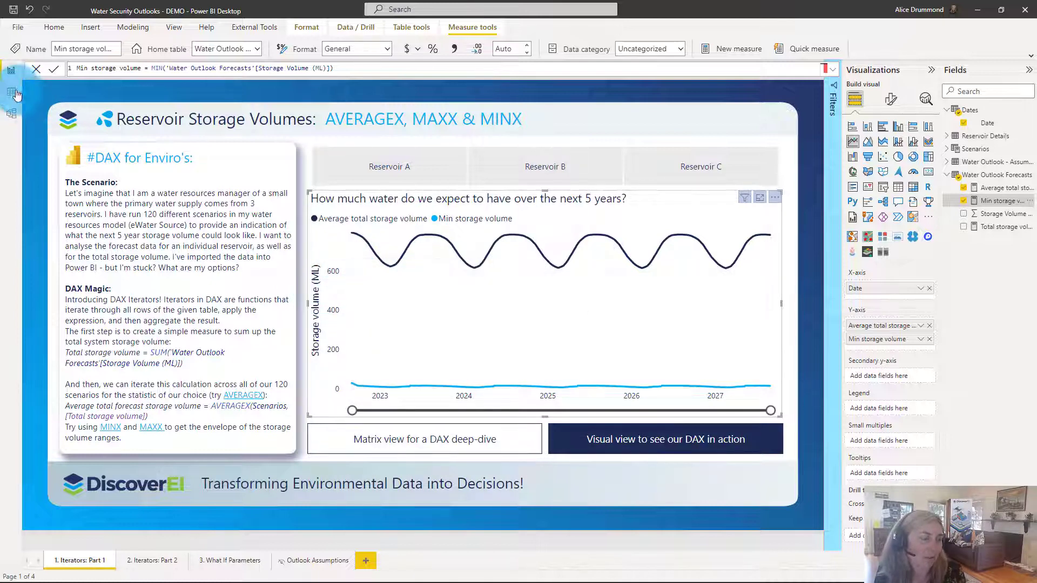
Step: In the matrix view, add Min storage volume to the values and expand 1/09/2022 and Scenario_1890.csv to compare it by reservoir
{"action": "left_click", "coordinate": [486, 439]}
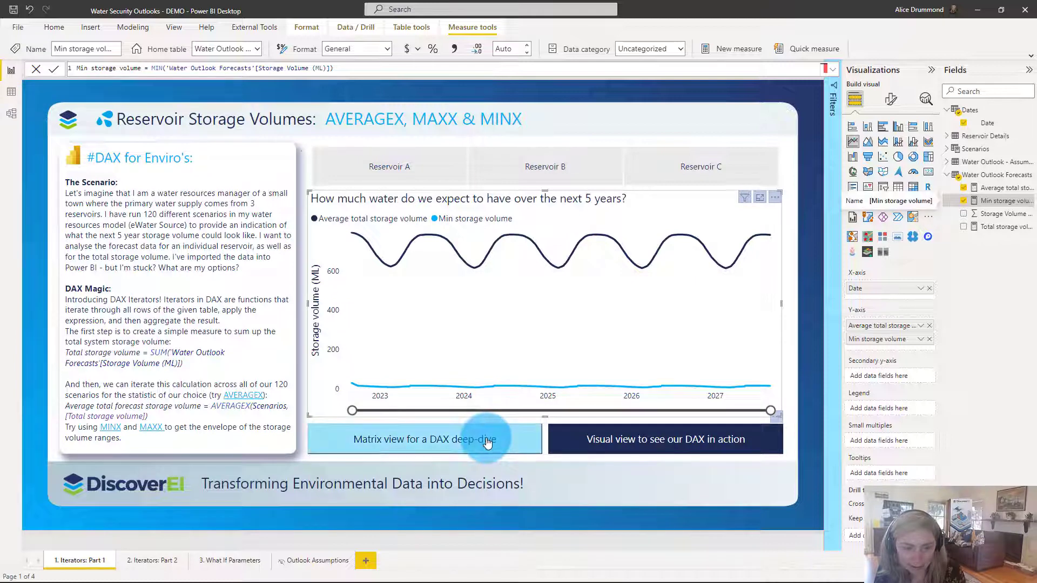
{"action": "left_click", "coordinate": [458, 290]}
{"action": "left_click", "coordinate": [1000, 202]}
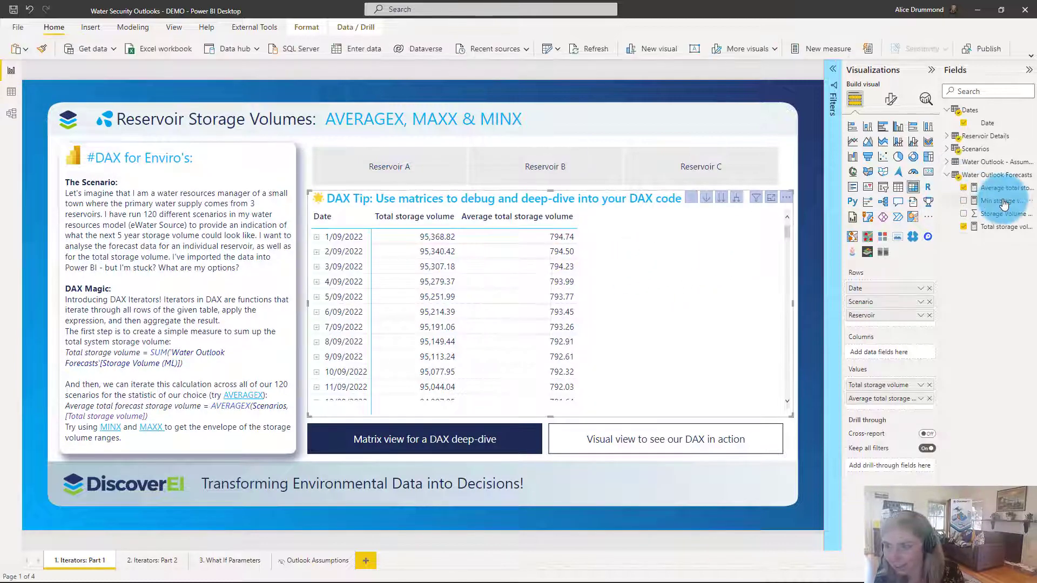
{"action": "left_click_drag", "start_coordinate": [1000, 202], "coordinate": [907, 400]}
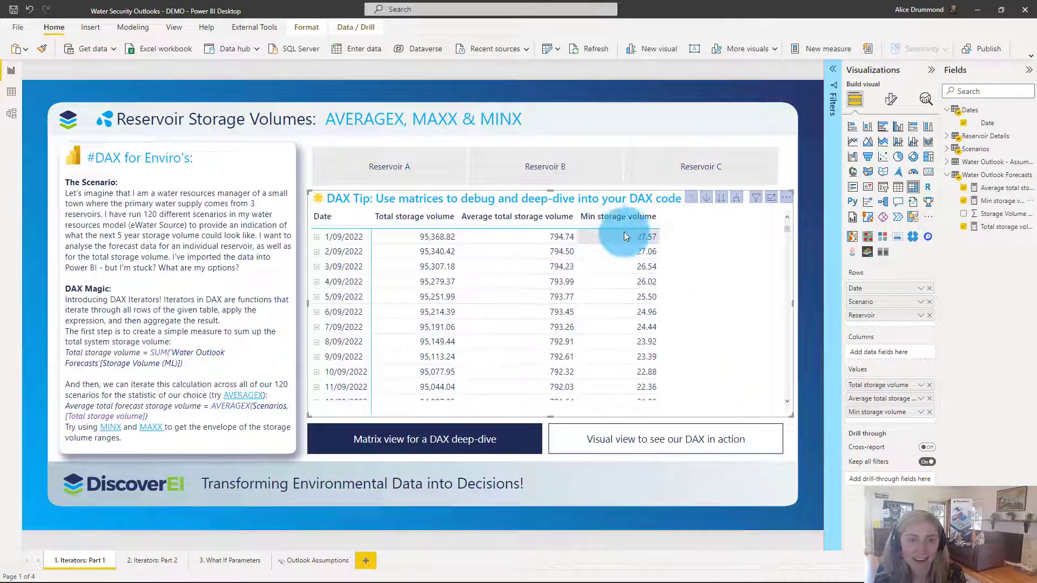
{"action": "left_click", "coordinate": [317, 237]}
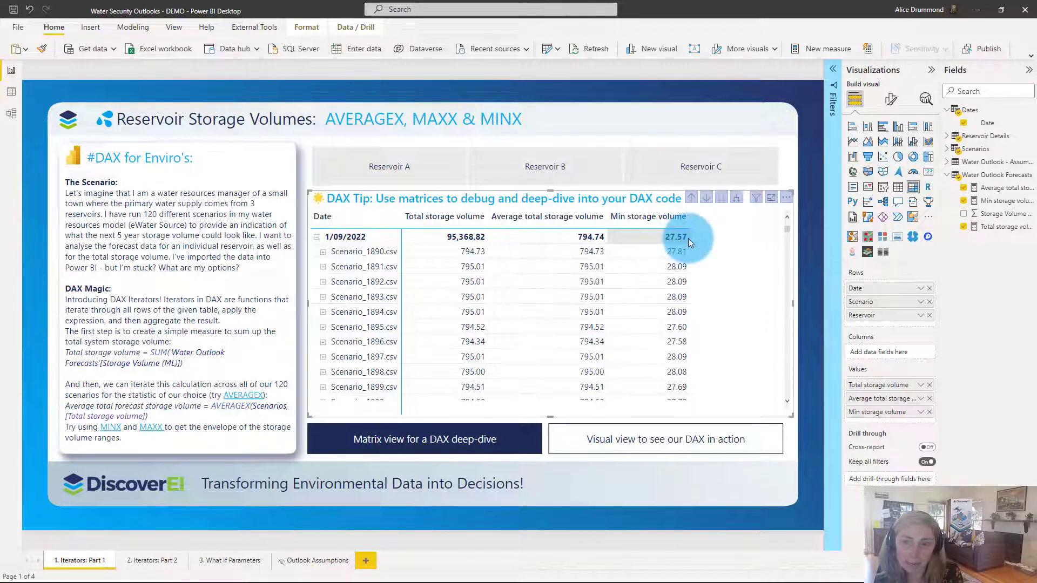
{"action": "left_click", "coordinate": [322, 254]}
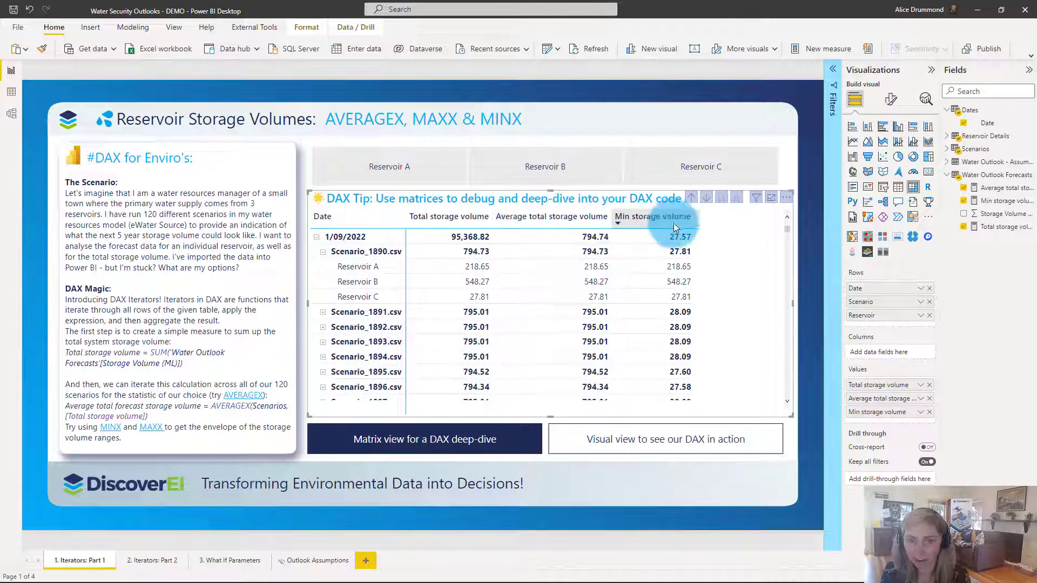
Step: In Water Outlook Forecasts, create the measure Minimum total system storage volume = MINX(Scenarios,[Total storage volume])
{"action": "right_click", "coordinate": [988, 174]}
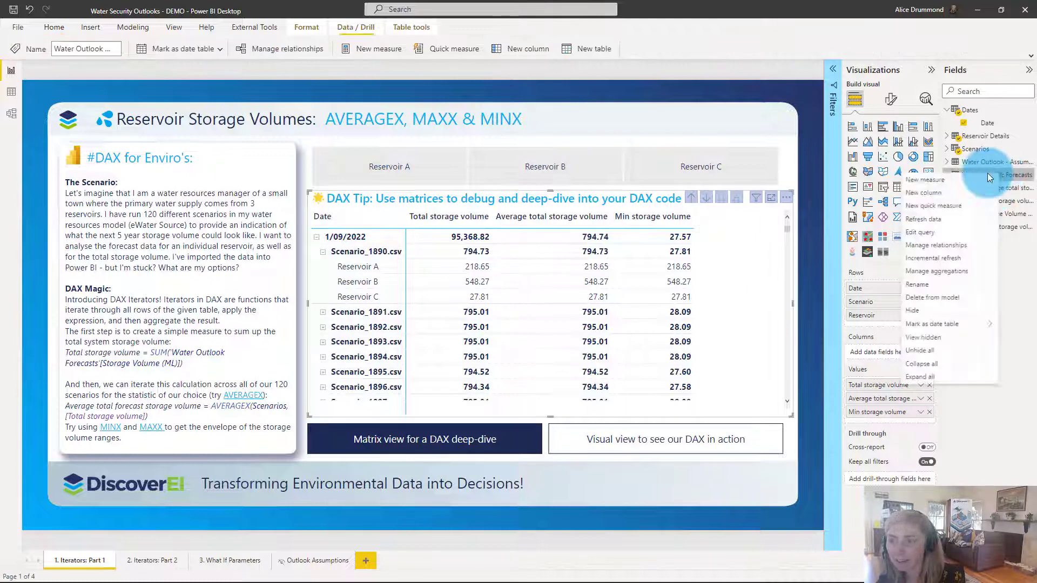
{"action": "left_click", "coordinate": [939, 182]}
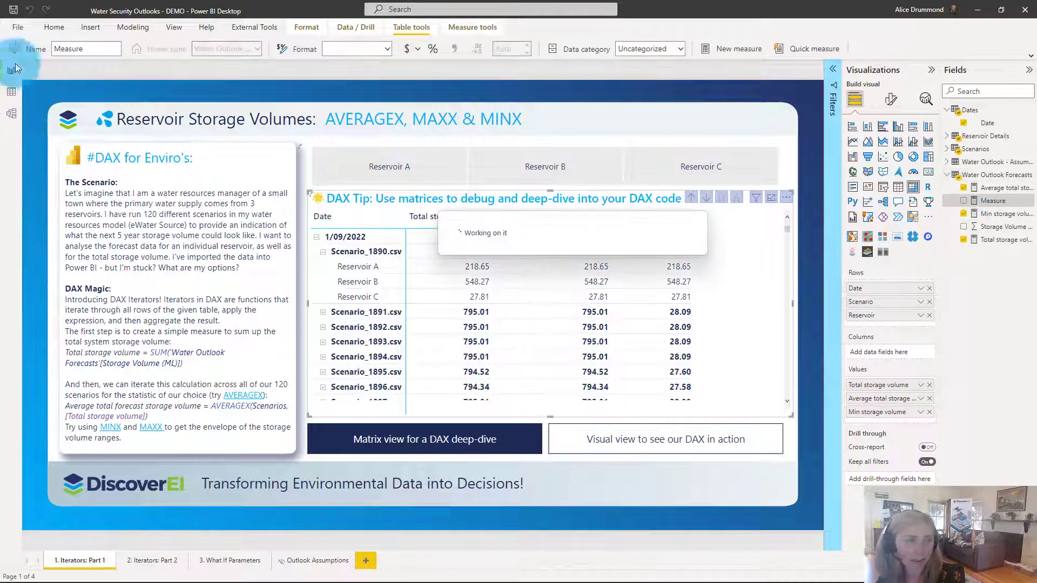
{"action": "type", "text": "Mini"}
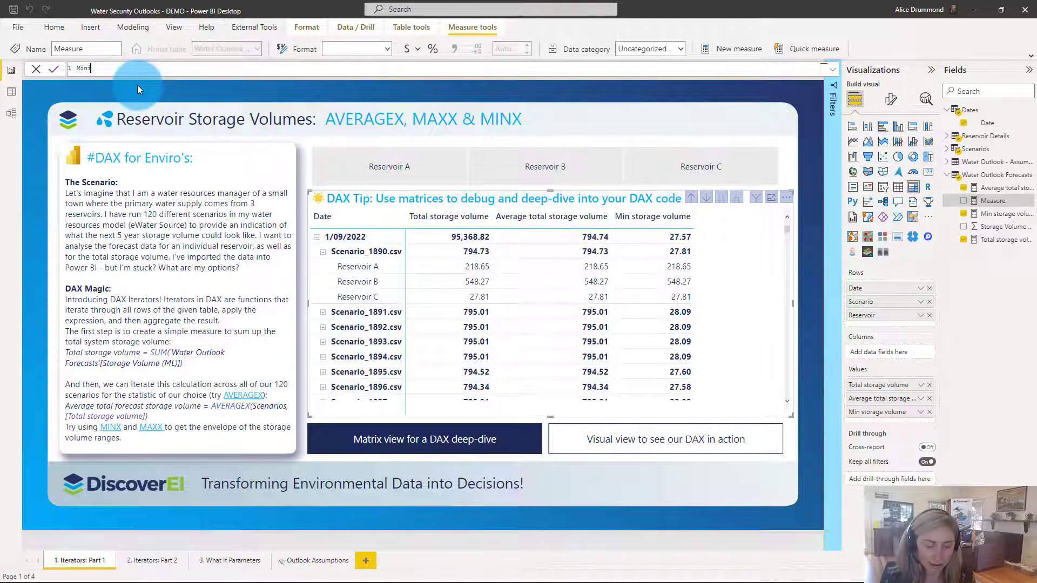
{"action": "type", "text": "mum total syste"}
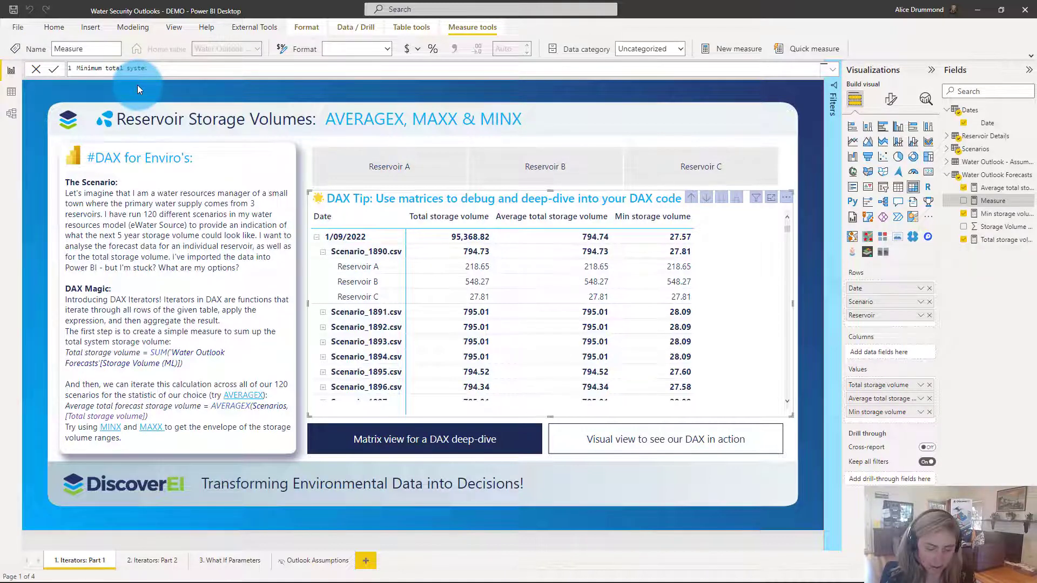
{"action": "type", "text": "m storage ="}
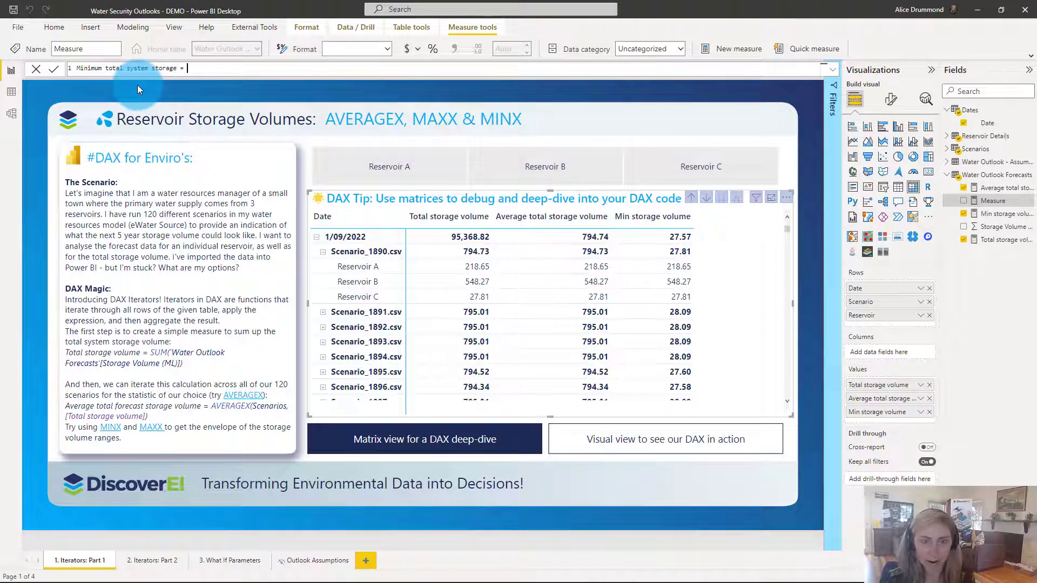
{"action": "key", "text": "BackSpace"}
{"action": "type", "text": "volu"}
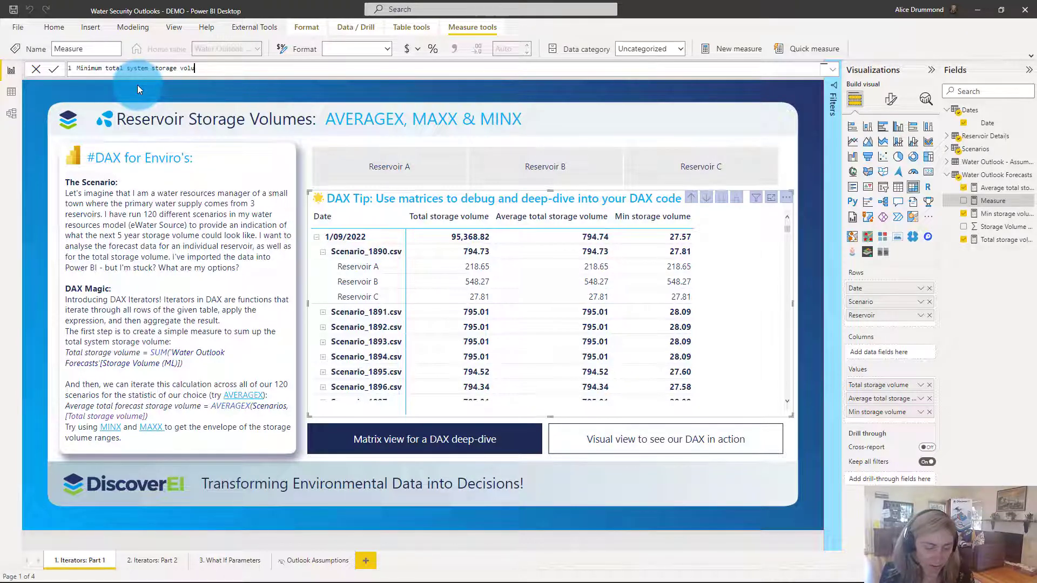
{"action": "type", "text": "me = minx"}
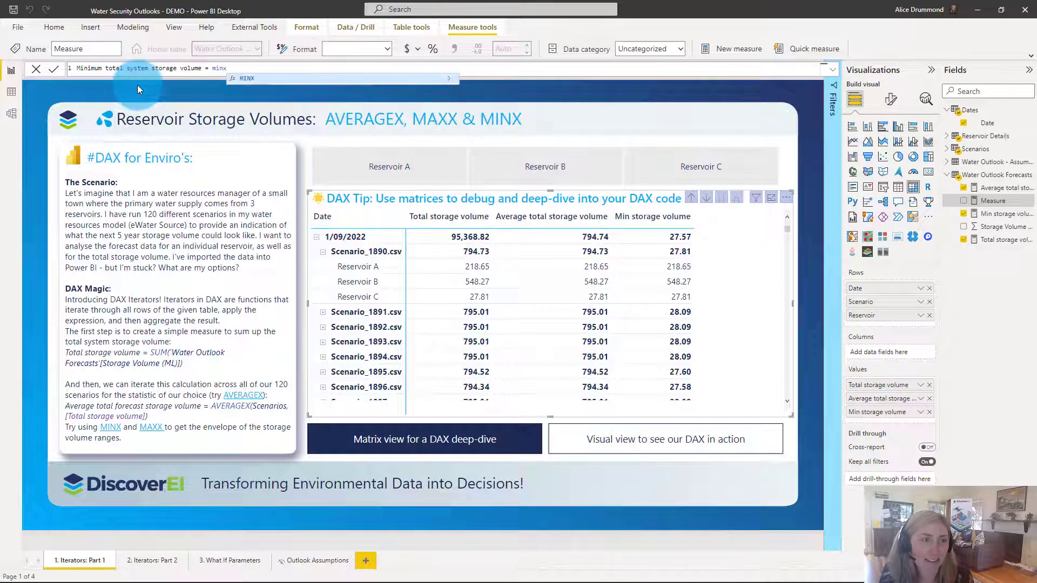
{"action": "key", "text": "Tab"}
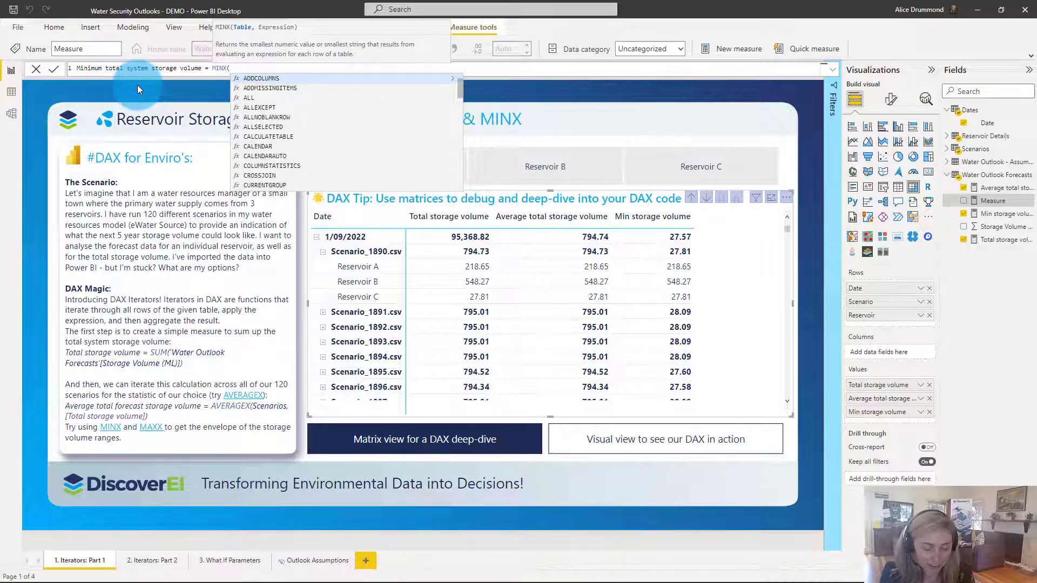
{"action": "type", "text": "sc"}
{"action": "key", "text": "Tab"}
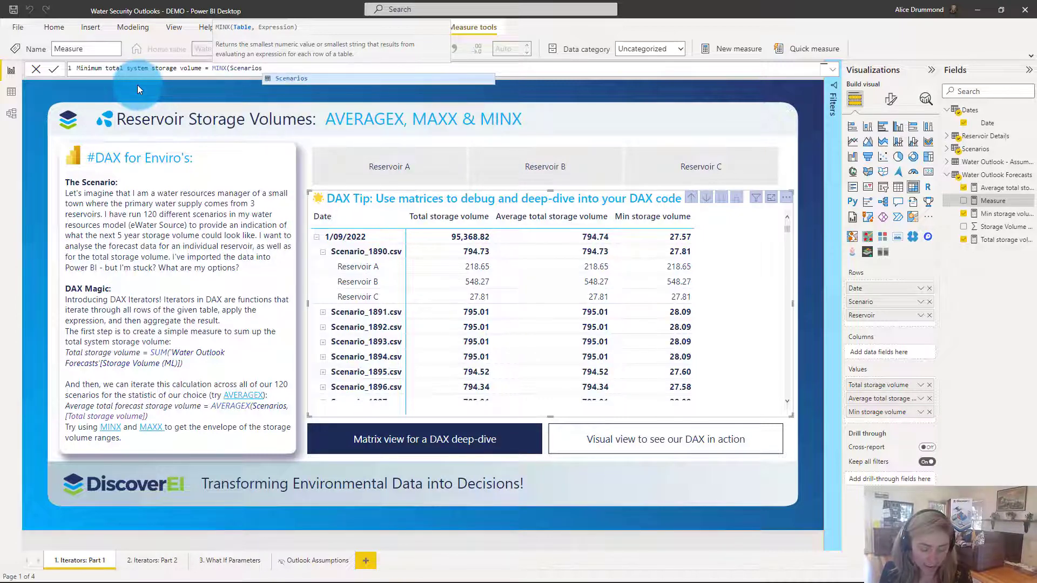
{"action": "type", "text": ","}
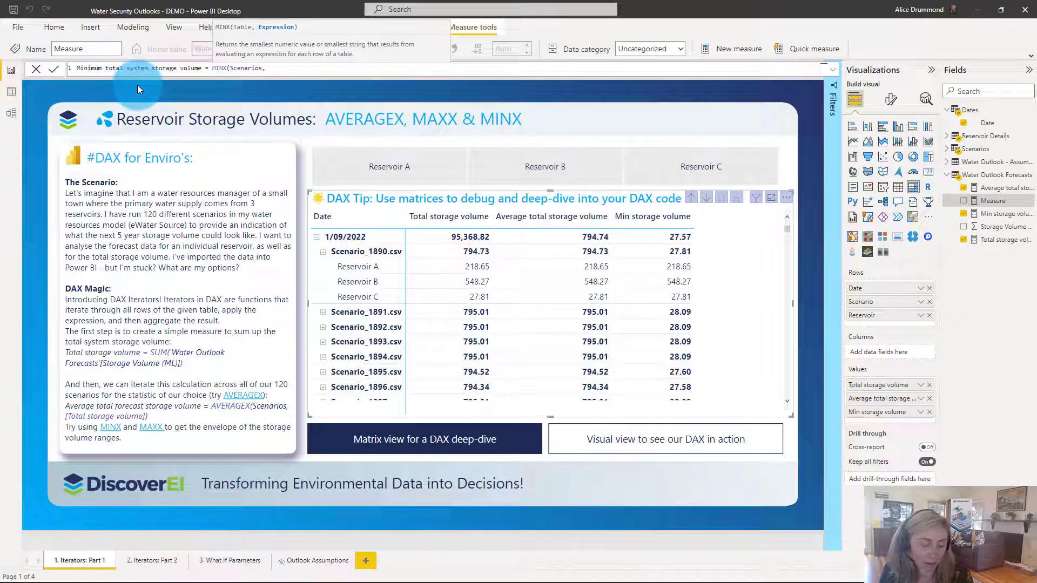
{"action": "type", "text": "["}
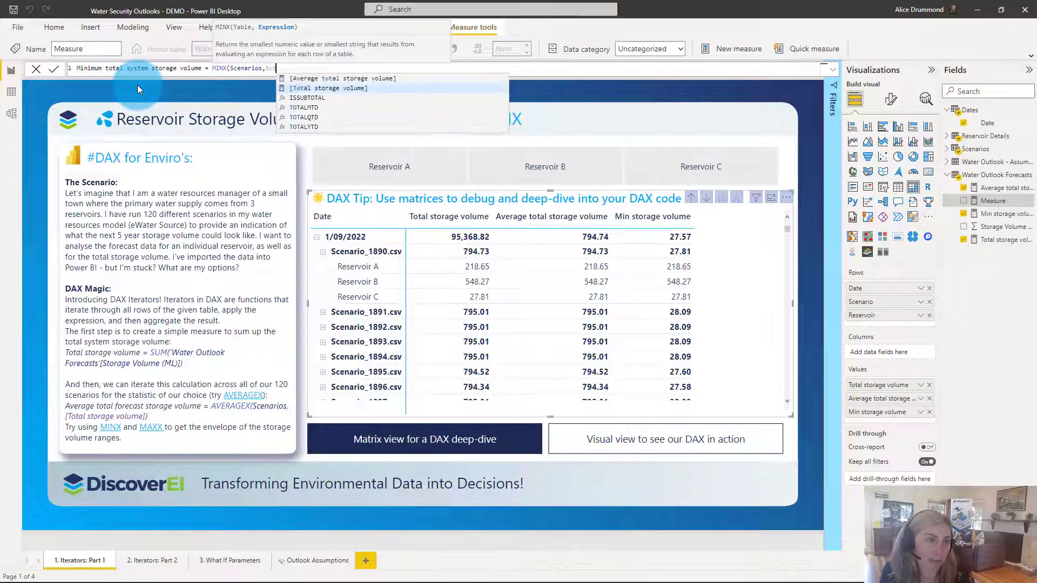
{"action": "key", "text": "Tab"}
{"action": "type", "text": ")"}
{"action": "key", "text": "Return"}
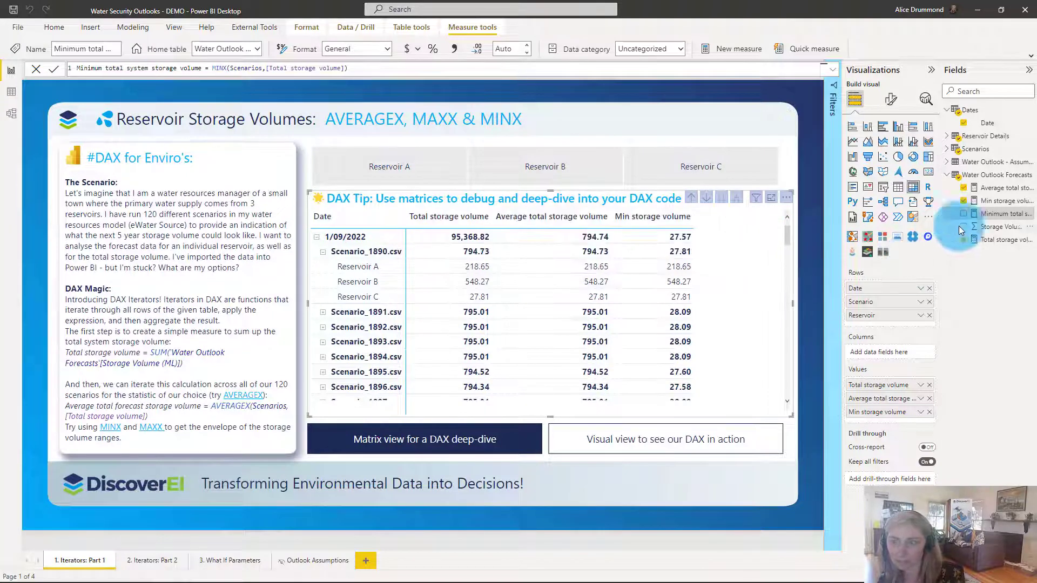
Step: Add Minimum total system storage volume to the matrix's values and narrow its column so that all the value columns fit
{"action": "left_click_drag", "start_coordinate": [1005, 219], "coordinate": [900, 417]}
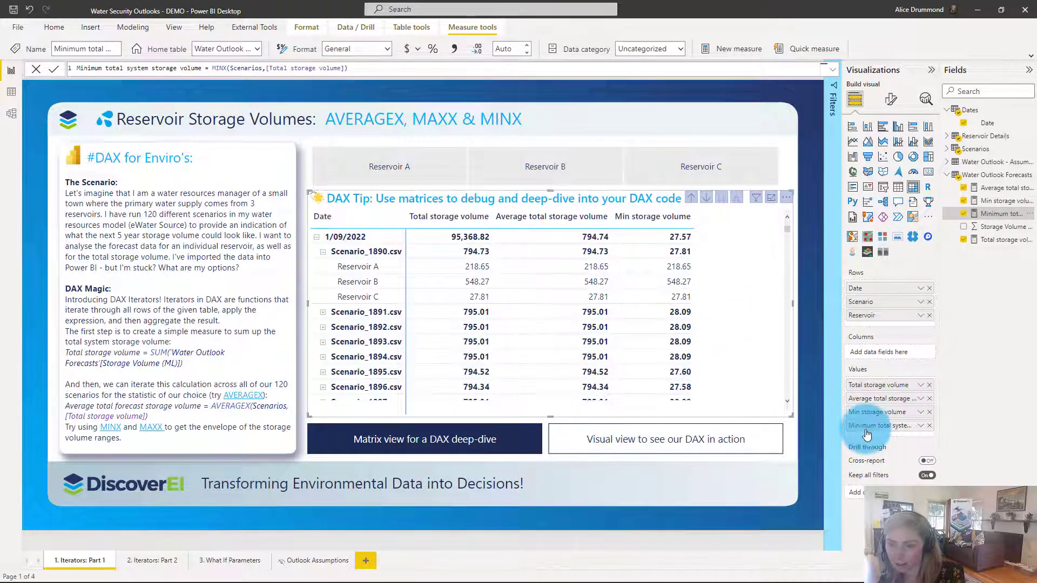
{"action": "left_click_drag", "start_coordinate": [585, 408], "coordinate": [713, 415]}
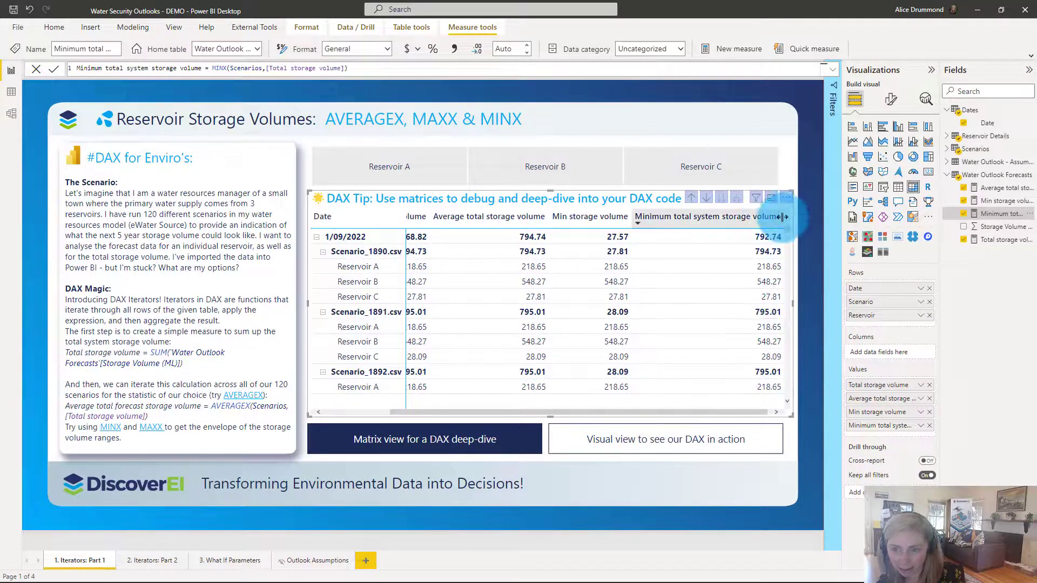
{"action": "left_click_drag", "start_coordinate": [783, 217], "coordinate": [714, 217]}
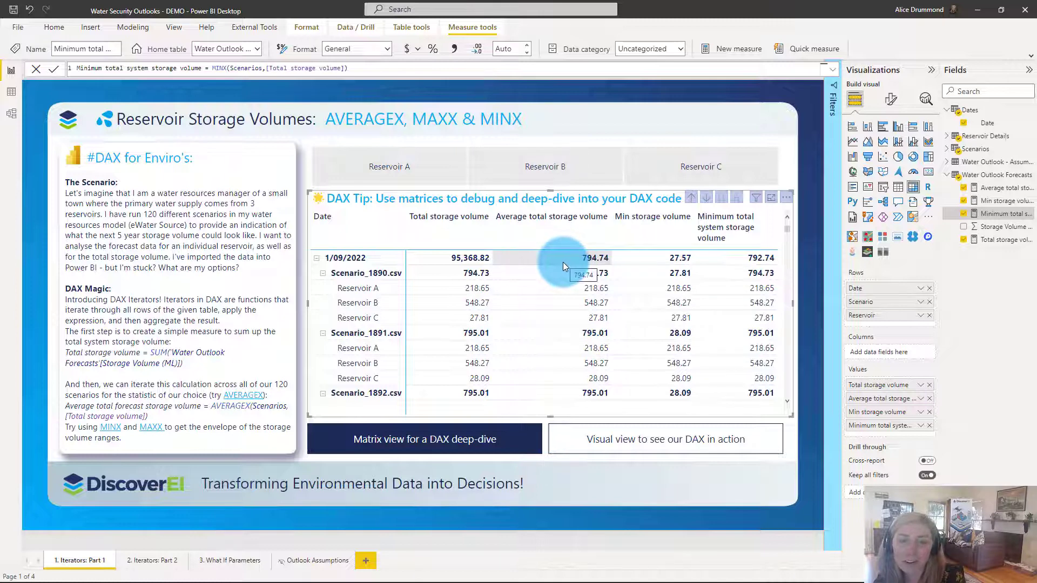
Step: Collapse the matrix's reservoir rows to the scenario level and compare the total, average and minimum volumes for 1/09/2022
{"action": "left_click", "coordinate": [693, 200]}
{"action": "left_click", "coordinate": [594, 259]}
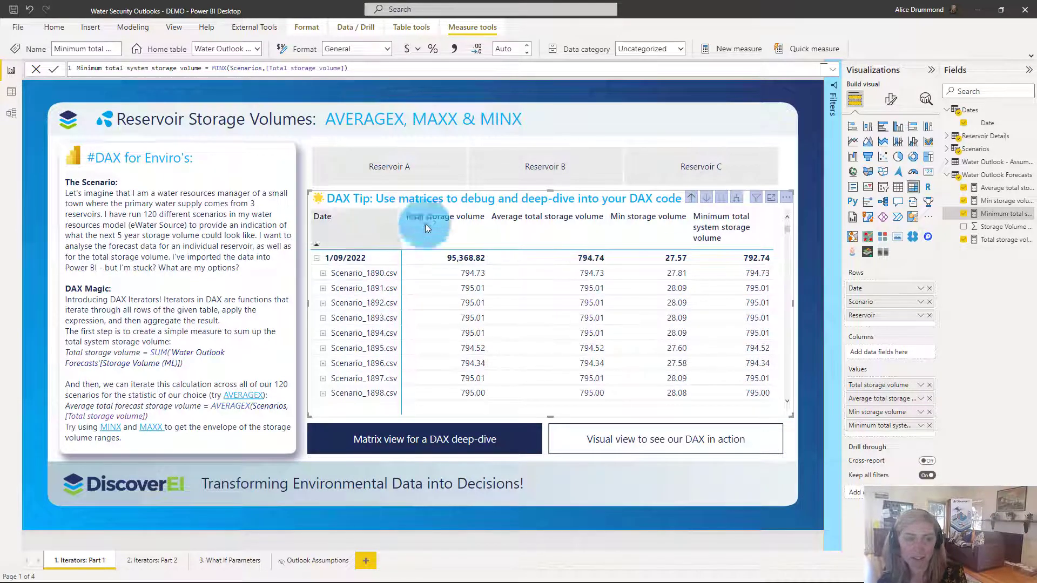
Step: In the visual view's line chart, add Minimum total system storage volume to the Y-axis and remove Min storage volume
{"action": "left_click", "coordinate": [610, 441]}
{"action": "left_click", "coordinate": [661, 219]}
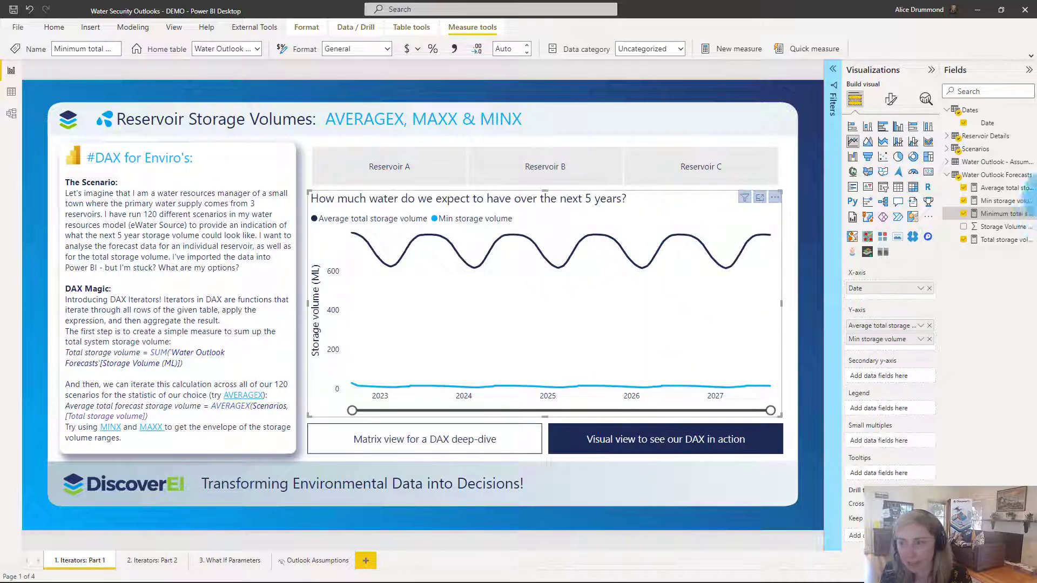
{"action": "left_click_drag", "start_coordinate": [995, 218], "coordinate": [896, 340]}
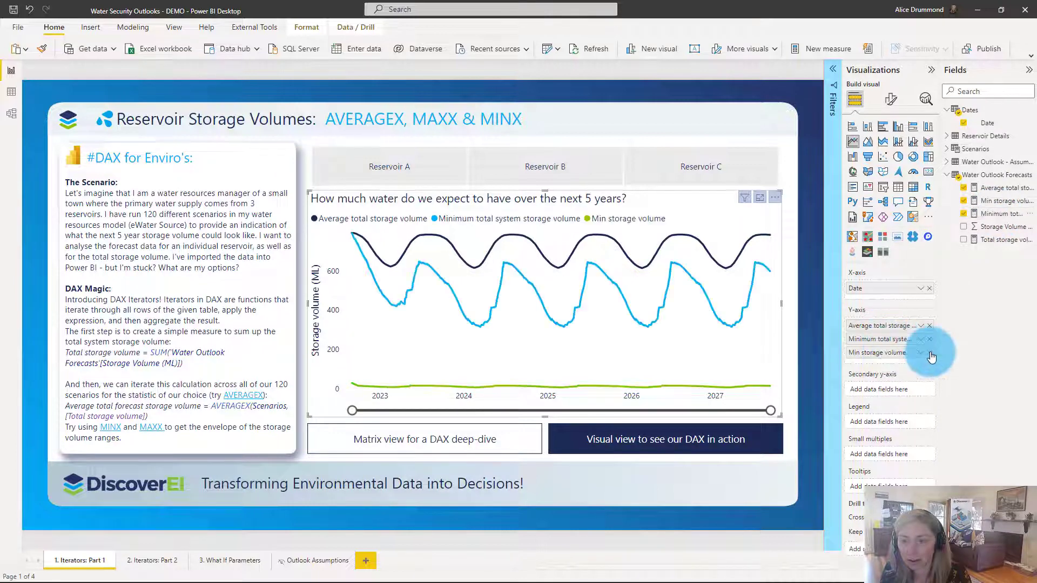
{"action": "left_click", "coordinate": [928, 352]}
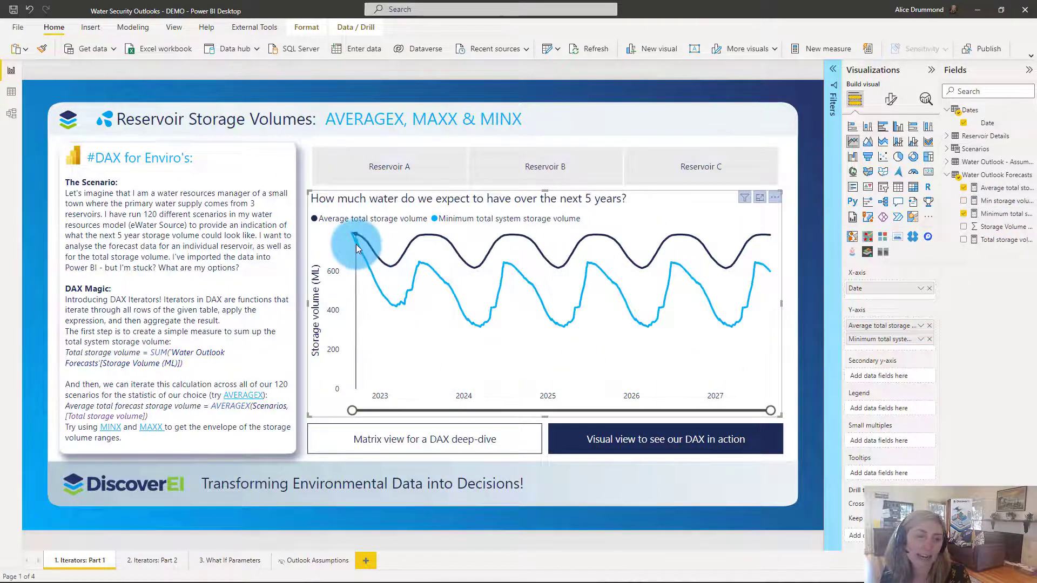
{"action": "mouse_move", "coordinate": [387, 284]}
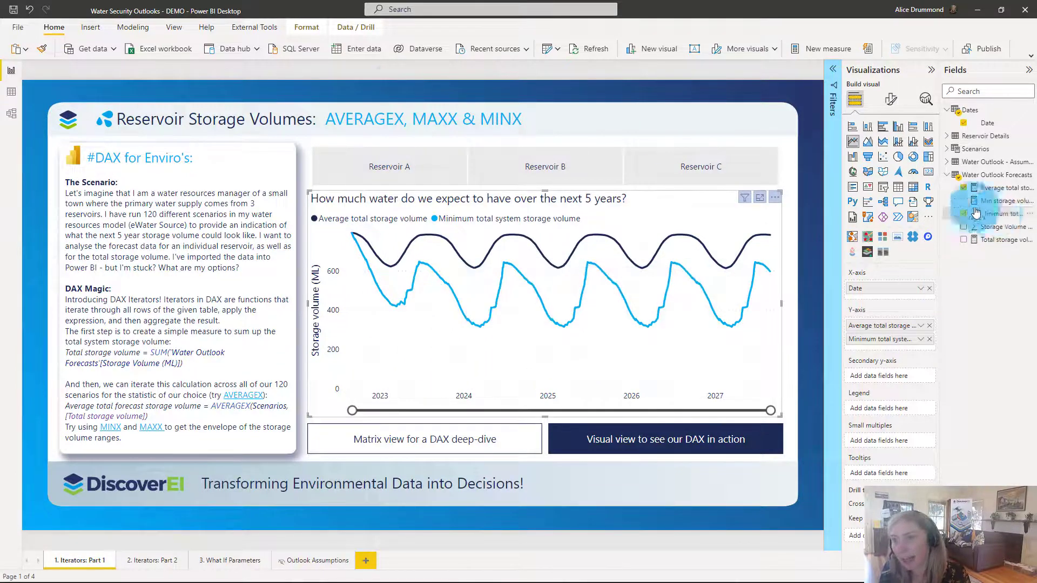
Step: Start a new measure in Water Outlook Forecasts from a copy of the Minimum total system storage volume formula, naming it Maximum total system storage volume
{"action": "left_click", "coordinate": [995, 215]}
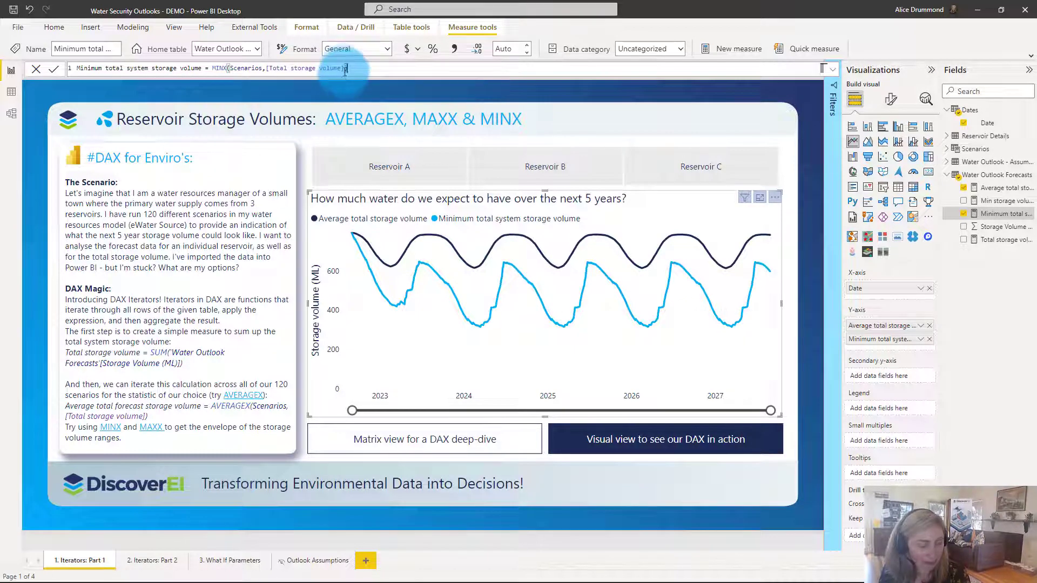
{"action": "triple_click", "coordinate": [346, 68]}
{"action": "key", "text": "ctrl+c"}
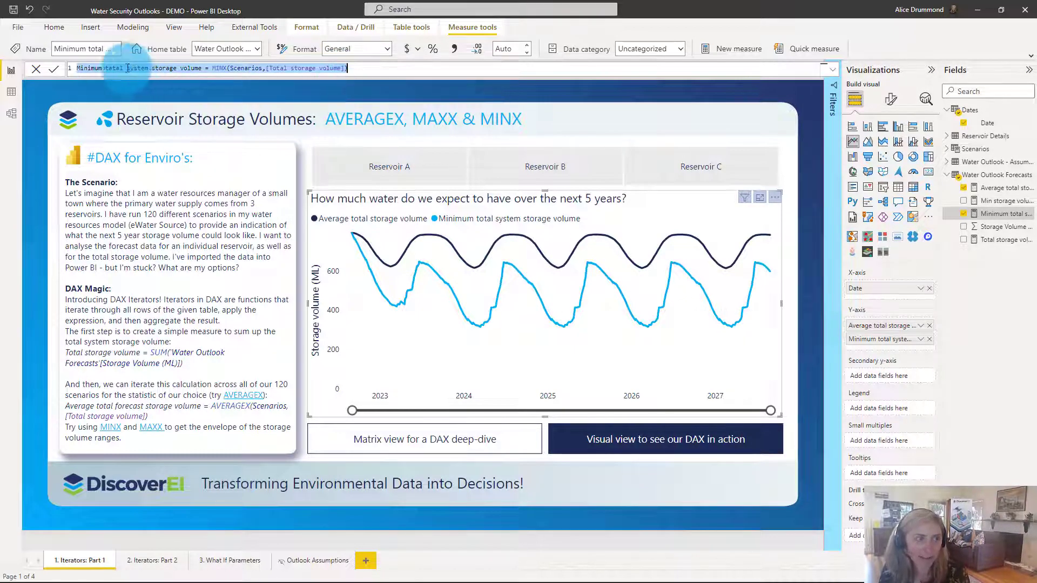
{"action": "right_click", "coordinate": [988, 174]}
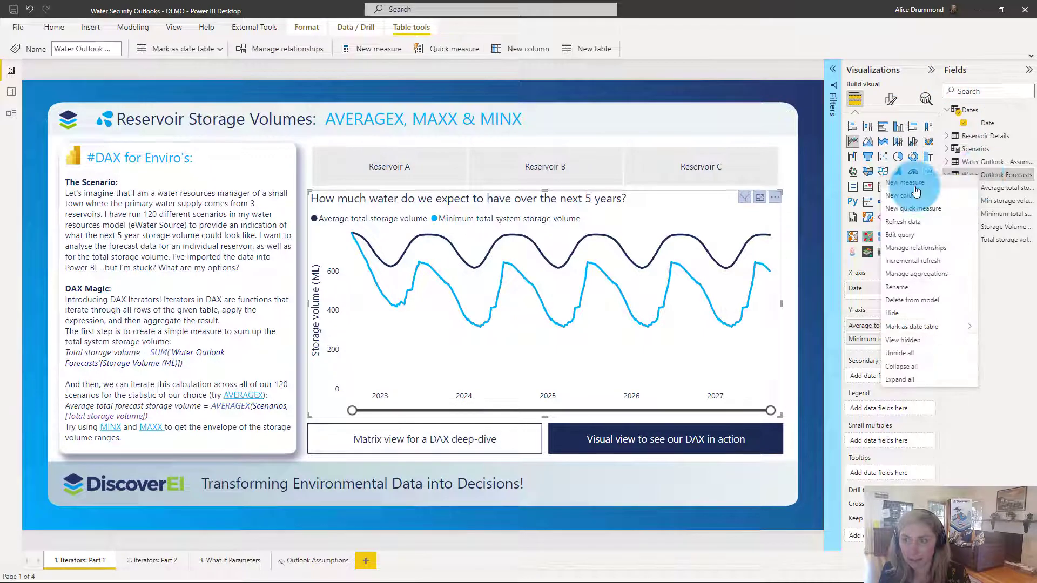
{"action": "key", "text": "Escape"}
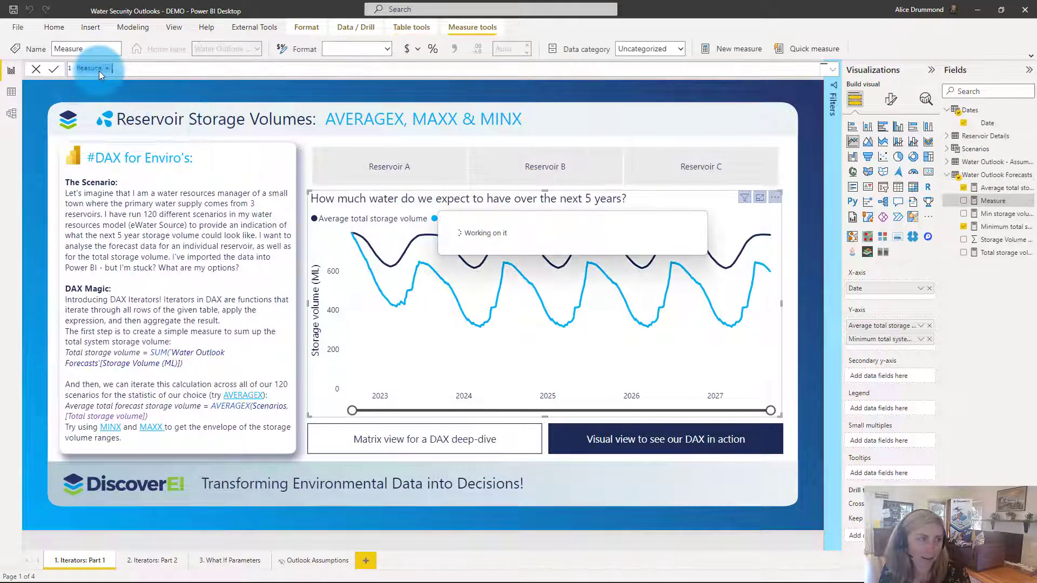
{"action": "key", "text": "ctrl+v"}
{"action": "type", "text": "Ma"}
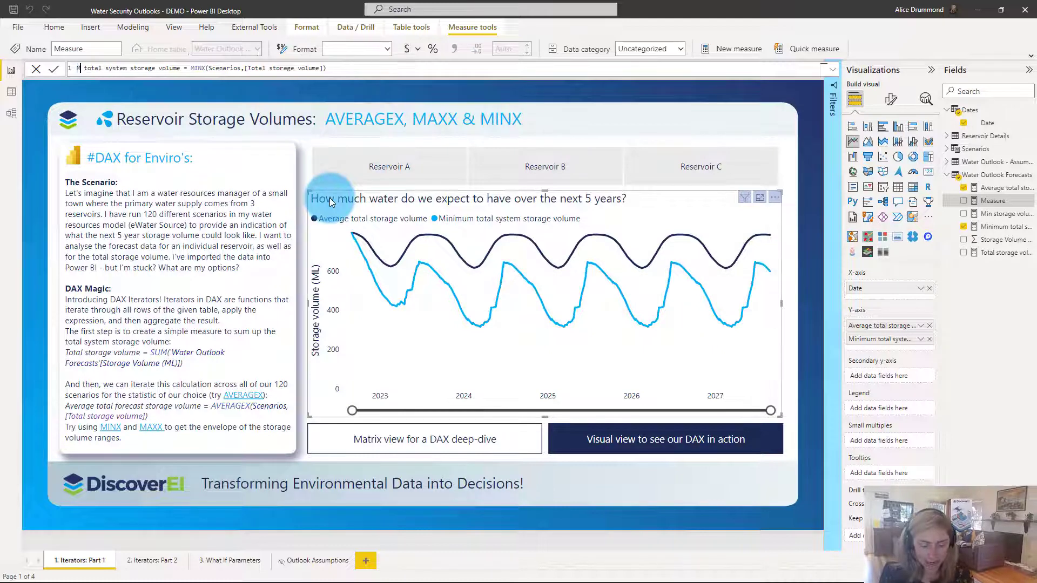
{"action": "type", "text": "ximum"}
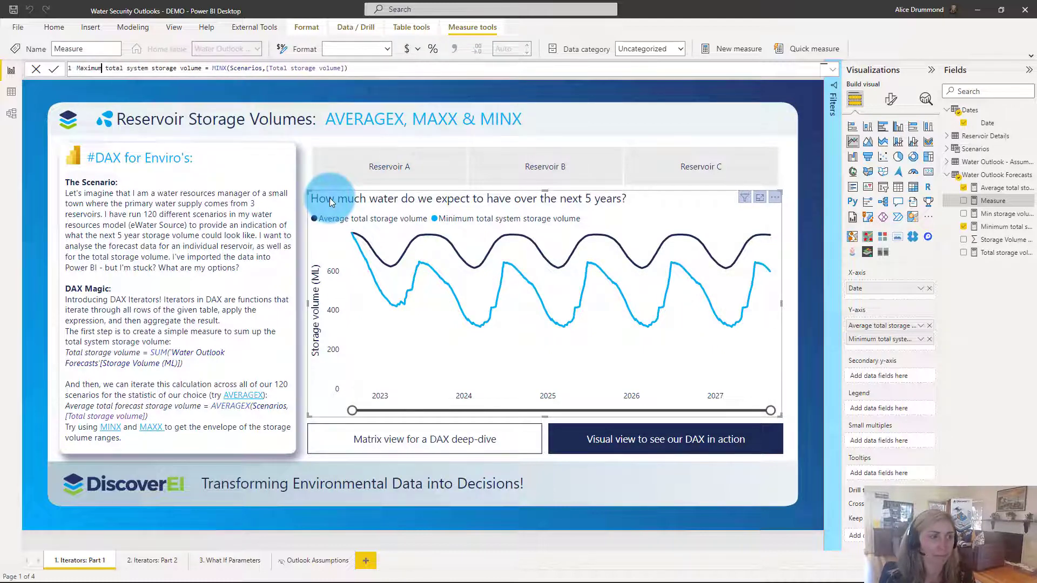
Step: Replace MINX with MAXX so the new measure's formula reads MAXX(Scenarios,[Total storage volume]), and commit it
{"action": "left_click", "coordinate": [222, 68]}
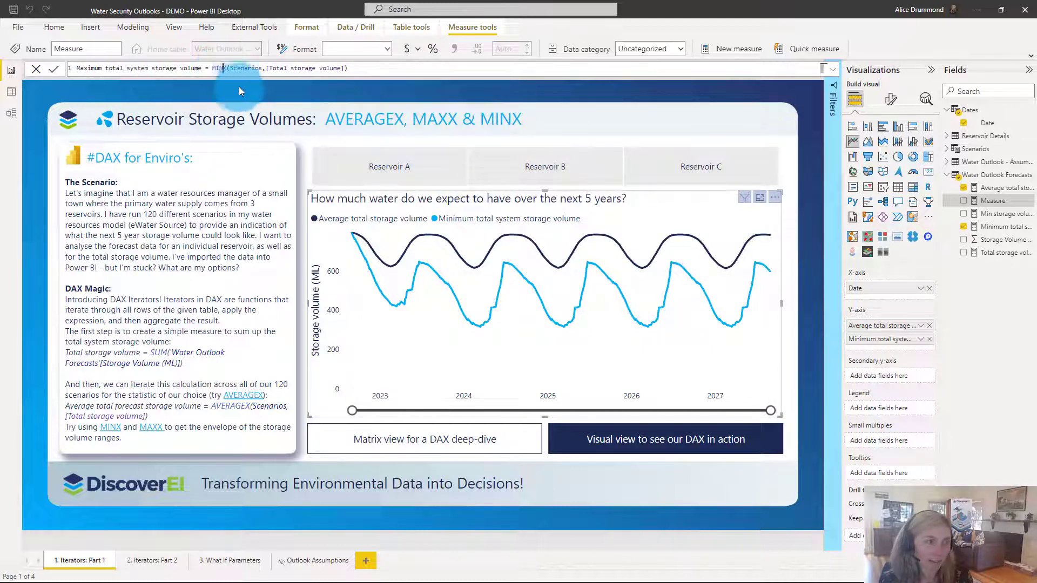
{"action": "key", "text": "BackSpace"}
{"action": "key", "text": "BackSpace"}
{"action": "key", "text": "BackSpace"}
{"action": "key", "text": "Delete"}
{"action": "type", "text": "MA"}
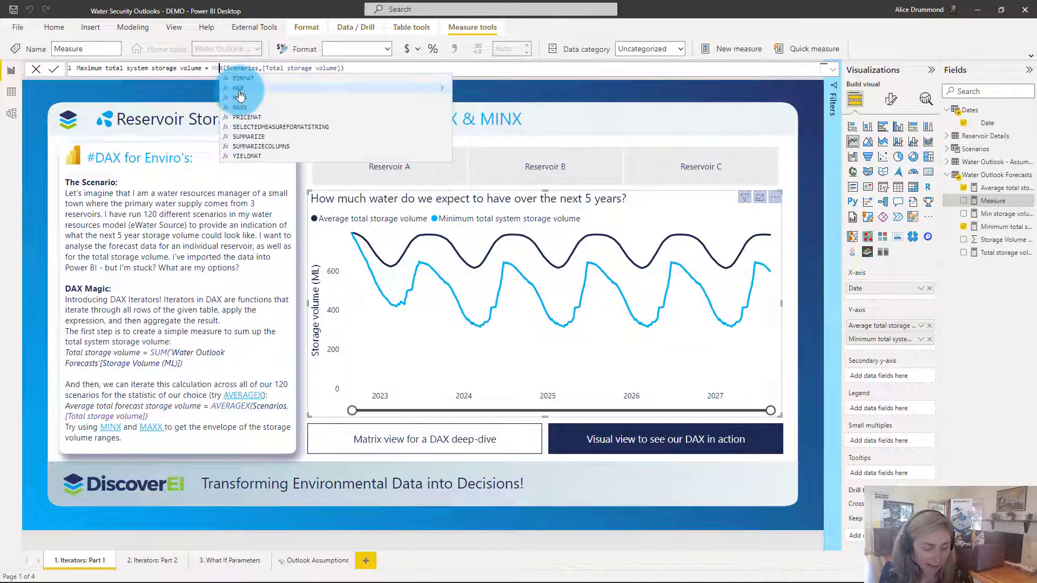
{"action": "left_click", "coordinate": [239, 107]}
{"action": "left_click", "coordinate": [355, 67]}
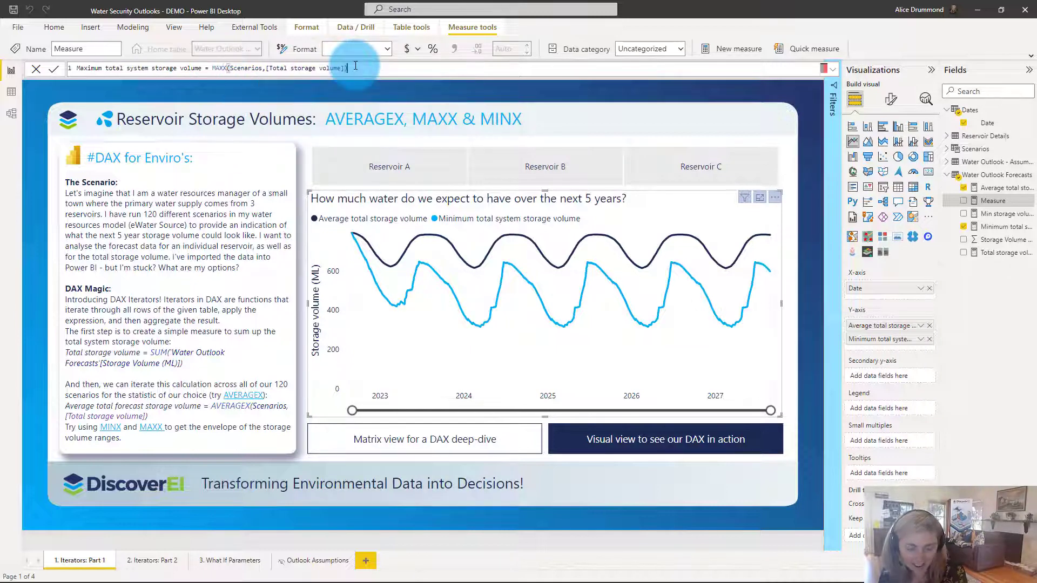
{"action": "key", "text": "Return"}
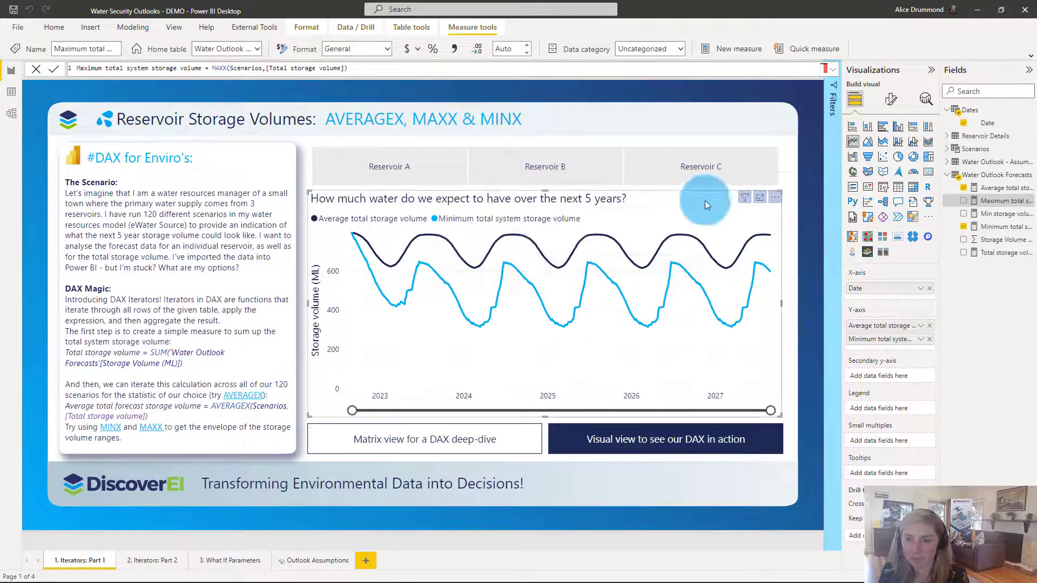
Step: Add Maximum total system storage volume to the line chart's Y-axis and compare it with the average and minimum lines
{"action": "left_click_drag", "start_coordinate": [1002, 200], "coordinate": [922, 322]}
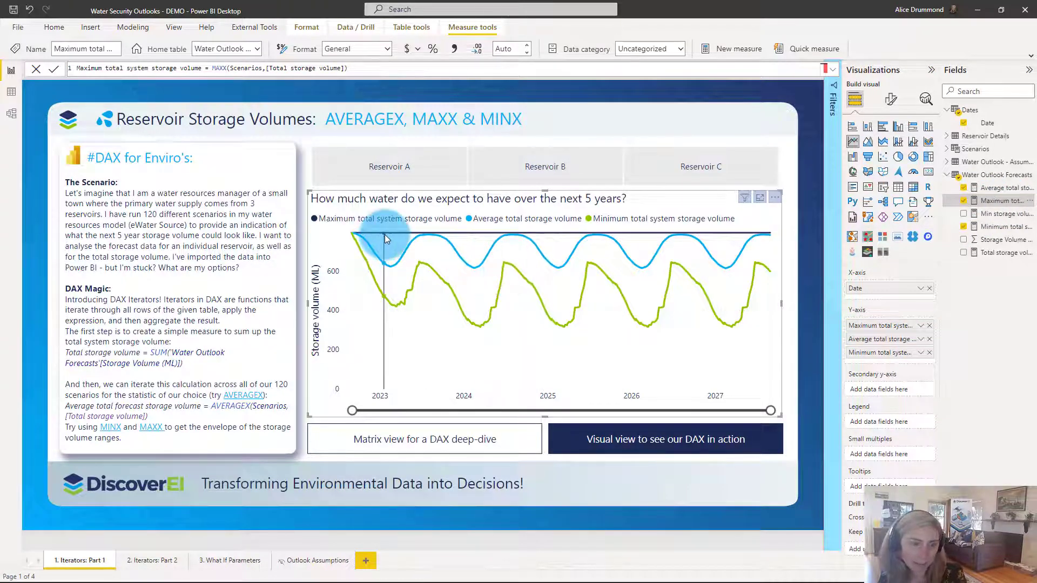
{"action": "mouse_move", "coordinate": [361, 236]}
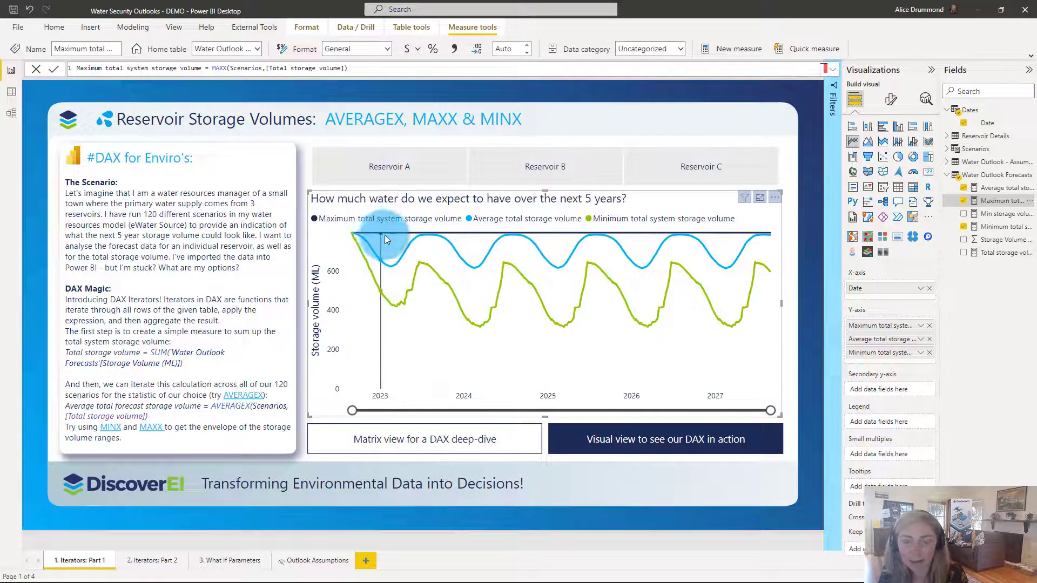
{"action": "mouse_move", "coordinate": [452, 233]}
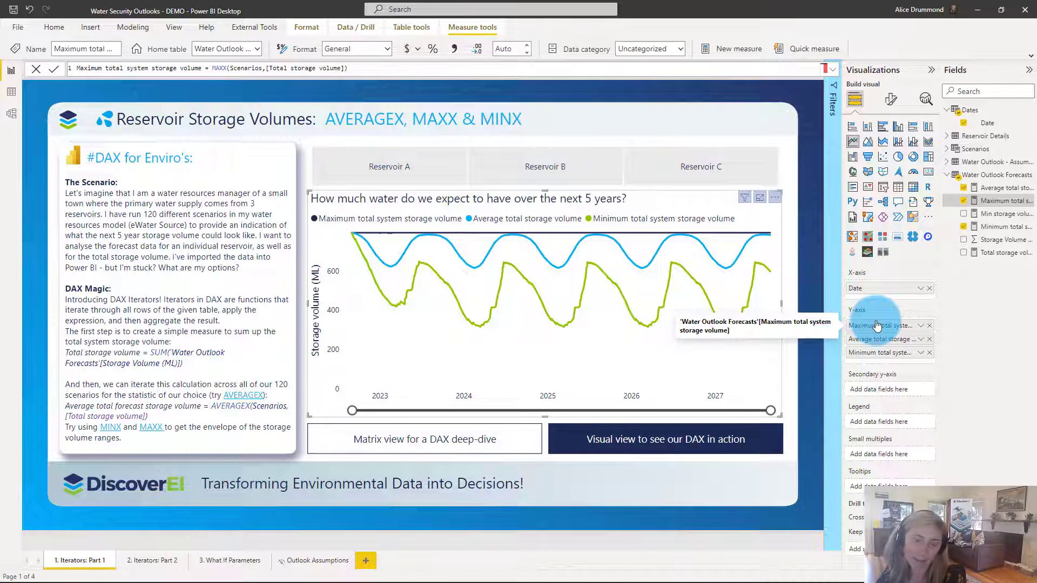
Step: Remove the maximum and minimum measures from the line chart's Y-axis and enable error bars on Average total storage volume
{"action": "left_click", "coordinate": [928, 326]}
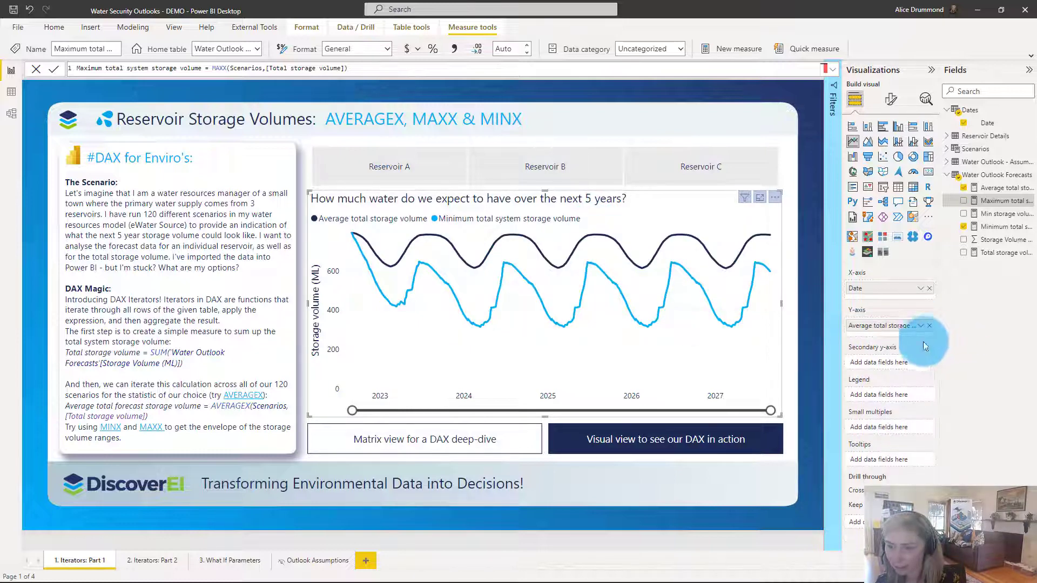
{"action": "left_click", "coordinate": [925, 99]}
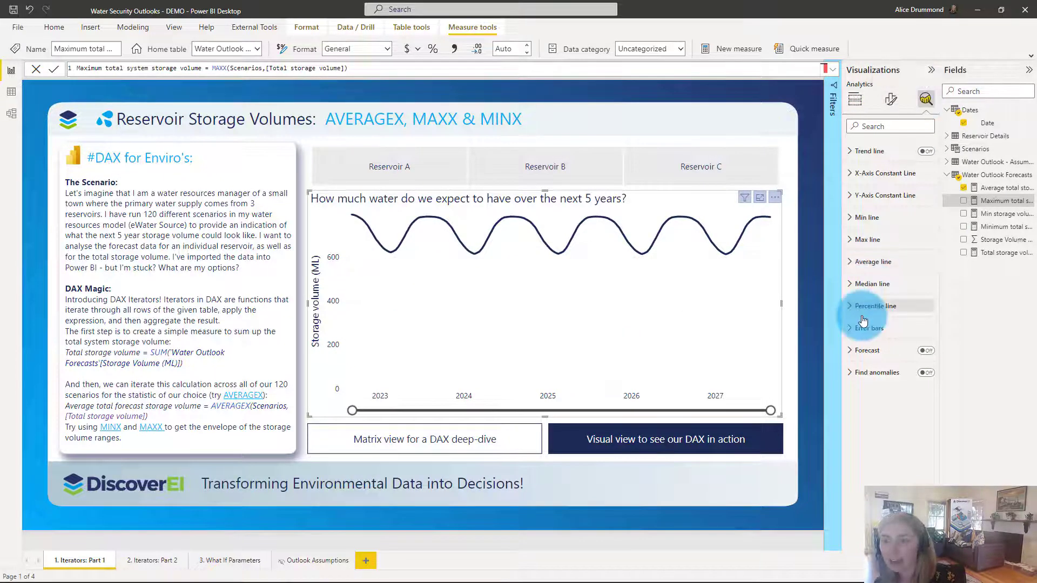
{"action": "left_click", "coordinate": [875, 330]}
{"action": "scroll", "coordinate": [885, 324], "scroll_direction": "down", "scroll_amount": 3}
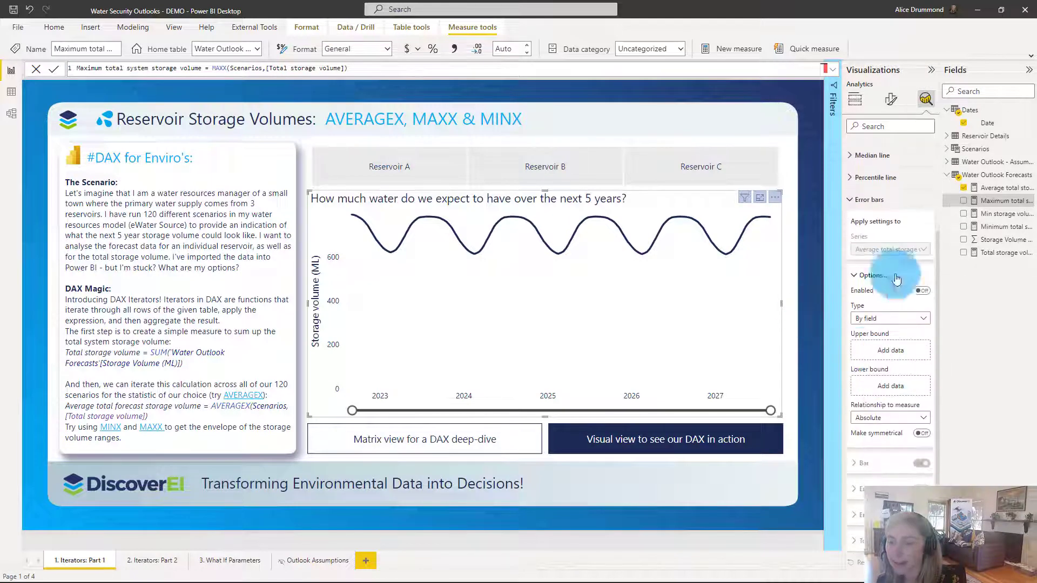
{"action": "left_click", "coordinate": [918, 291]}
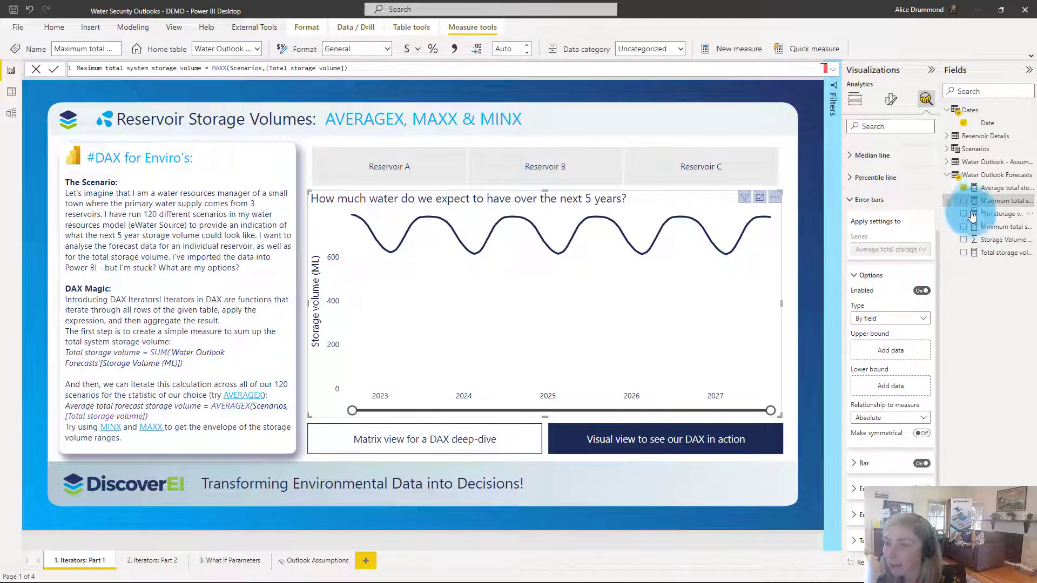
Step: Set the error bars' upper bound to Maximum total system storage volume and lower bound to Minimum total system storage volume
{"action": "left_click", "coordinate": [997, 203]}
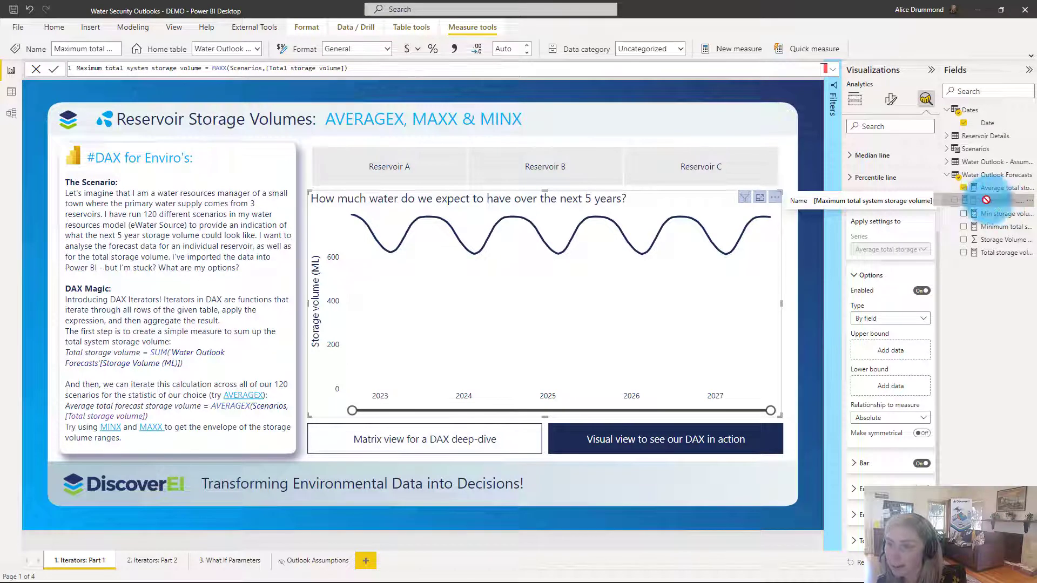
{"action": "left_click_drag", "start_coordinate": [998, 206], "coordinate": [896, 352]}
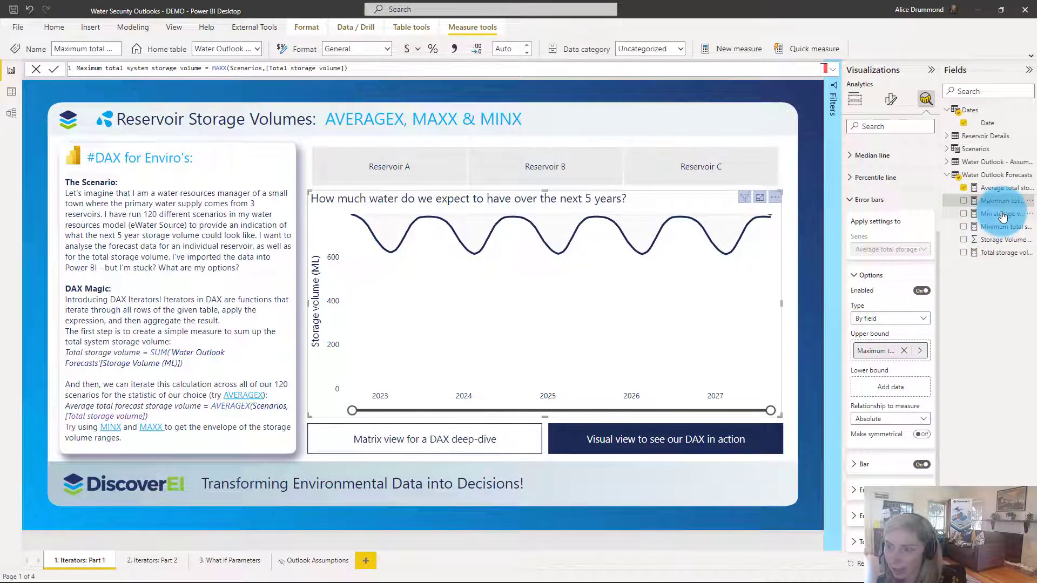
{"action": "left_click_drag", "start_coordinate": [1000, 227], "coordinate": [883, 390]}
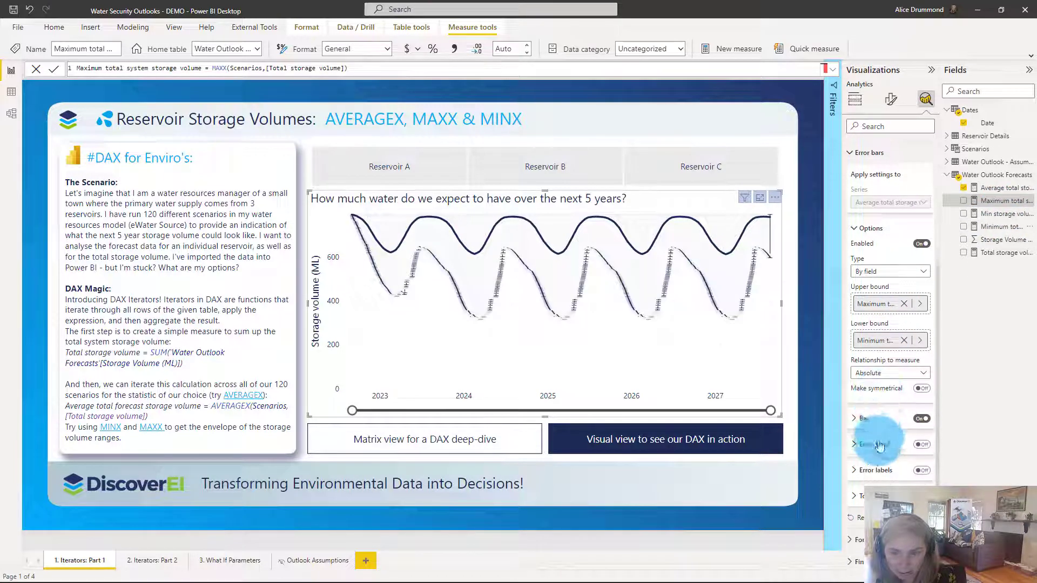
Step: Turn off the error bars' Bar display, turn on the Error band, and inspect the shaded range around the average line
{"action": "scroll", "coordinate": [891, 432], "scroll_direction": "down", "scroll_amount": 1}
{"action": "left_click", "coordinate": [932, 416]}
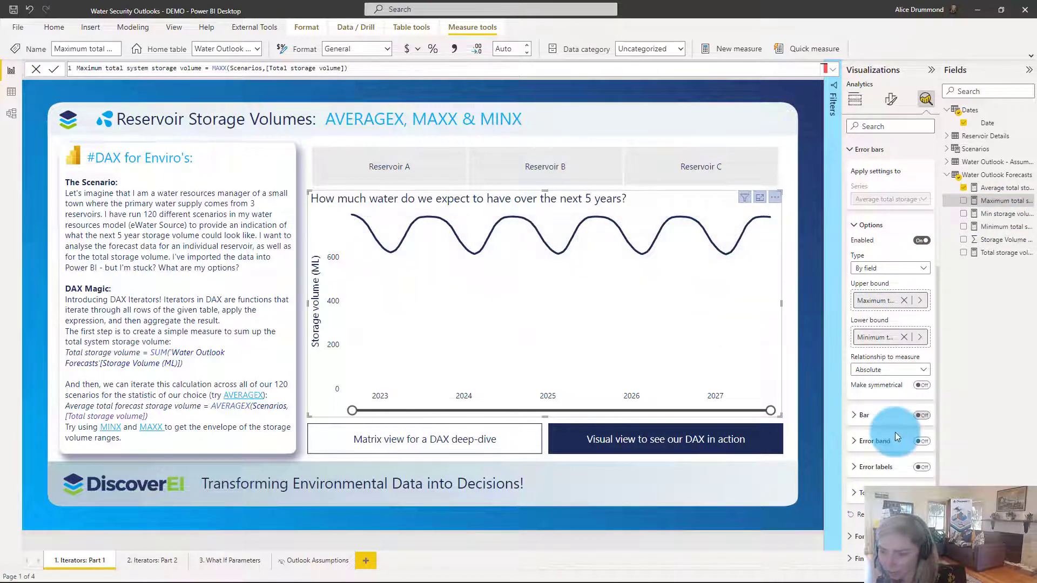
{"action": "left_click", "coordinate": [922, 444]}
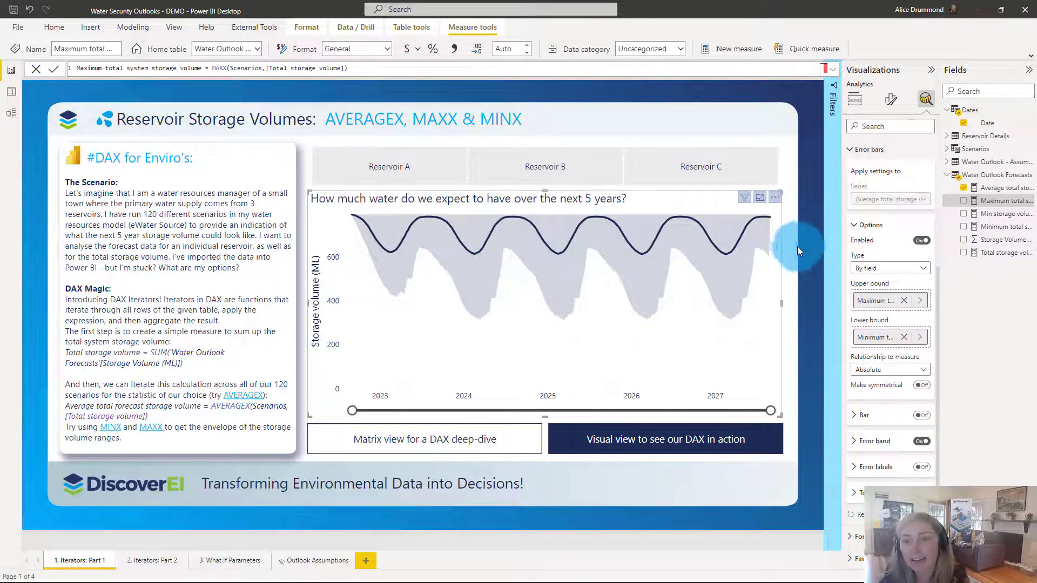
{"action": "mouse_move", "coordinate": [374, 245]}
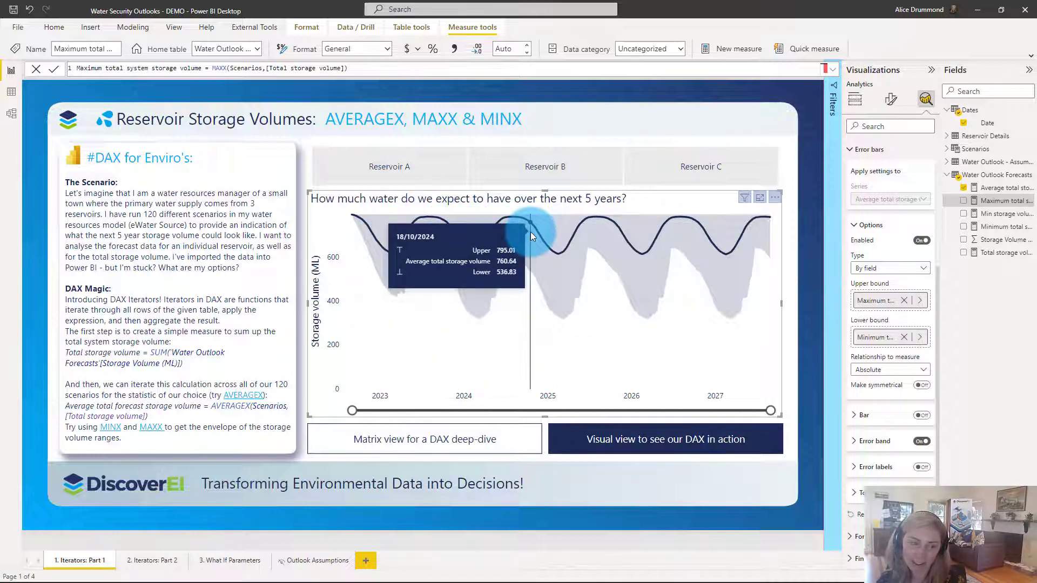
Step: Switch to the DiscoverEI website in the browser and open the Power BI for Enviro's Meetup group page
{"action": "left_click", "coordinate": [800, 433]}
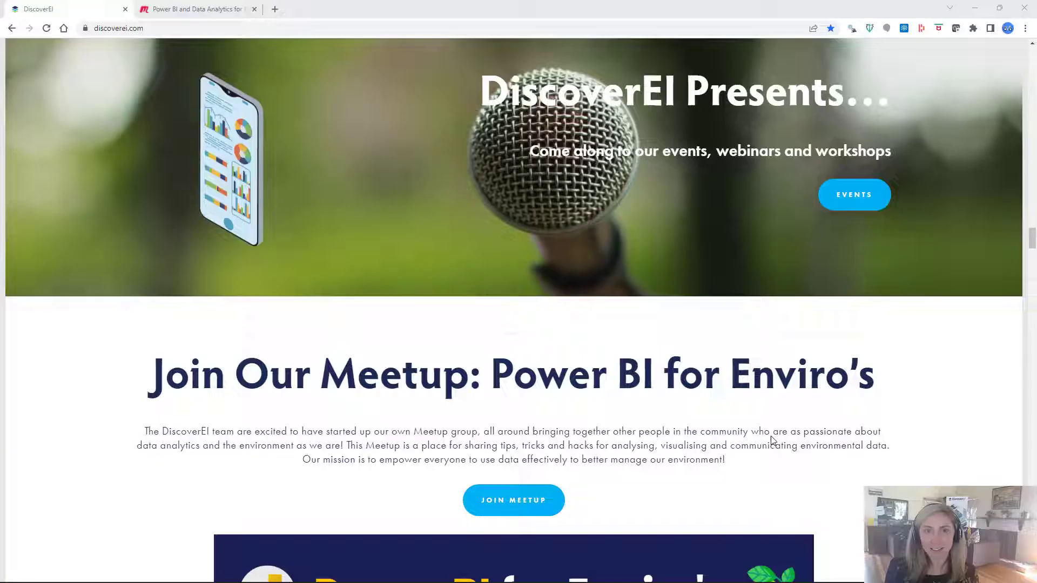
{"action": "scroll", "coordinate": [536, 194], "scroll_direction": "down", "scroll_amount": 6}
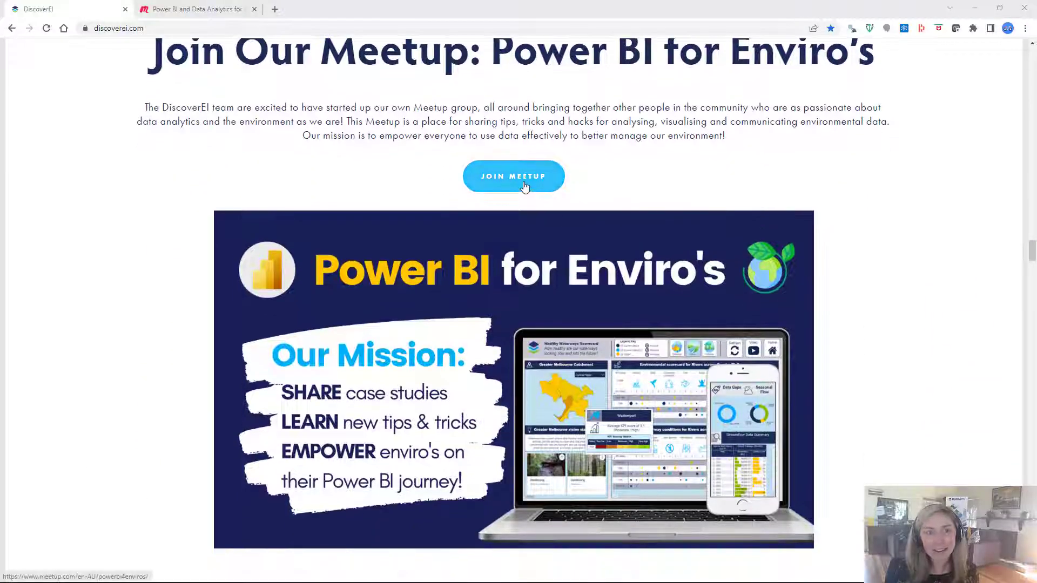
{"action": "left_click", "coordinate": [525, 183]}
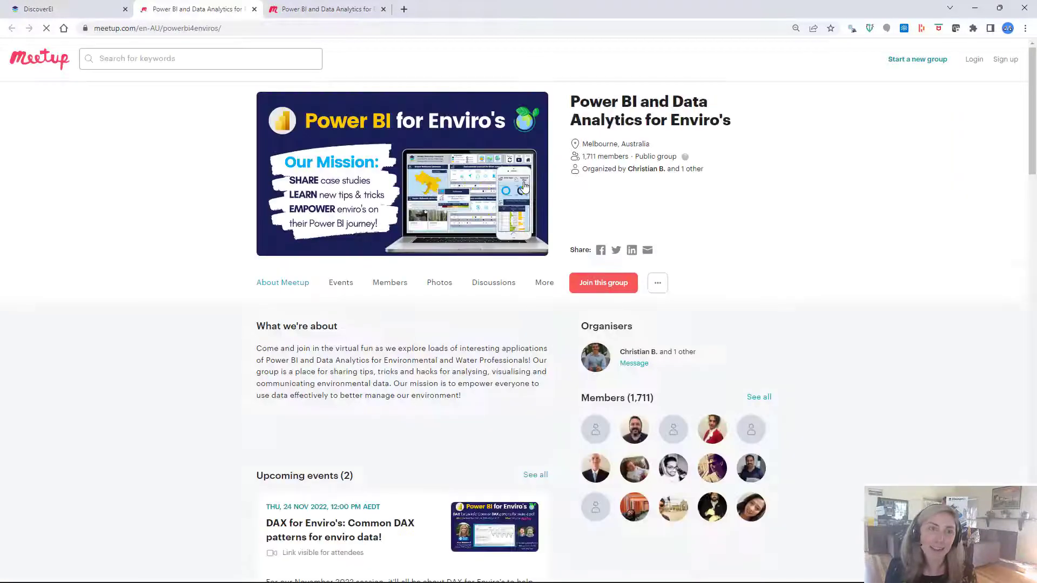
{"action": "scroll", "coordinate": [524, 185], "scroll_direction": "down", "scroll_amount": 2}
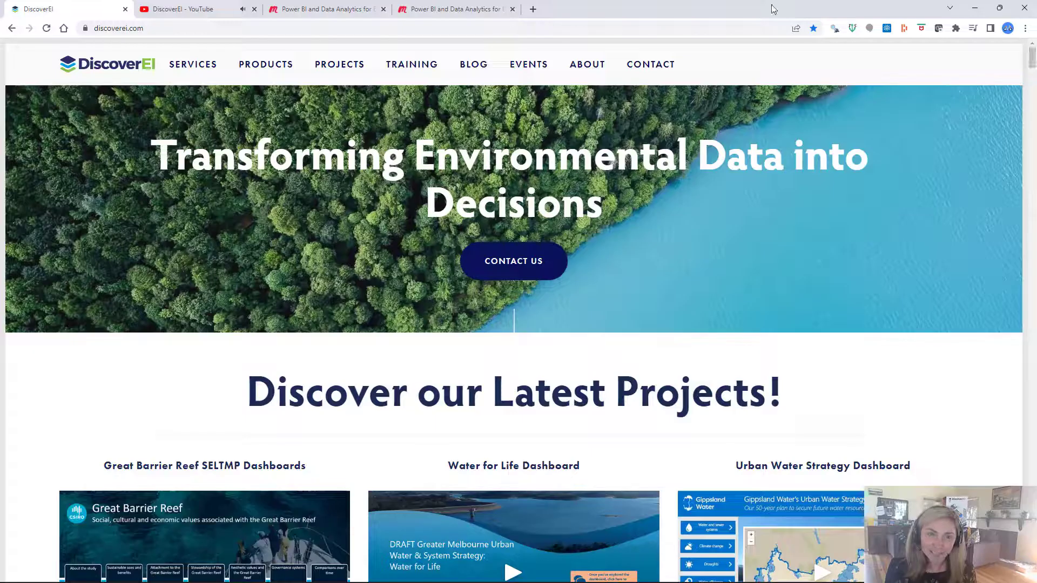
Step: Look through the DiscoverEI home page's latest projects, custom visuals, video blogs and Power BI training courses
{"action": "scroll", "coordinate": [767, 238], "scroll_direction": "down", "scroll_amount": 9}
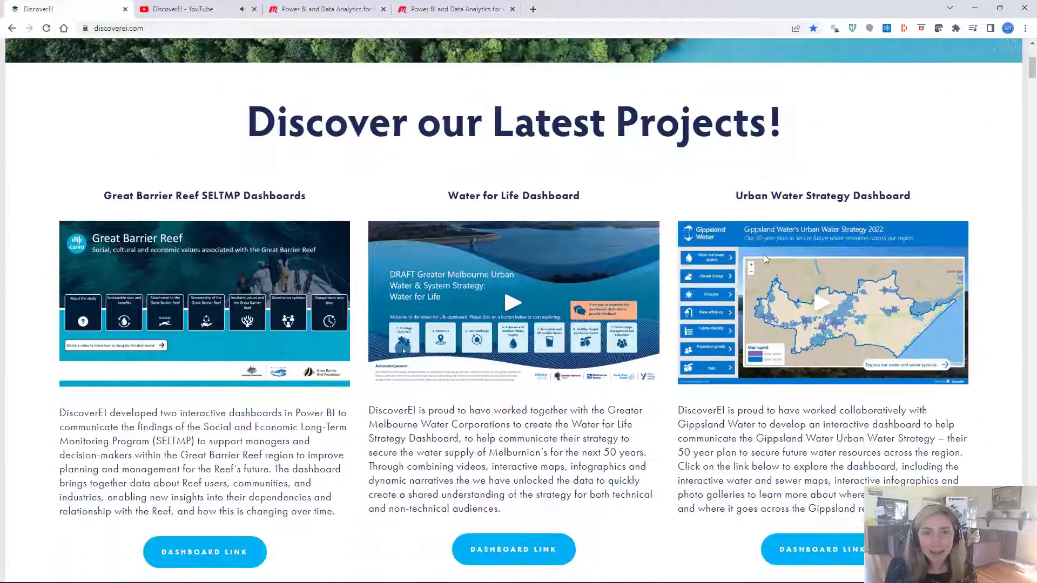
{"action": "scroll", "coordinate": [764, 257], "scroll_direction": "down", "scroll_amount": 8}
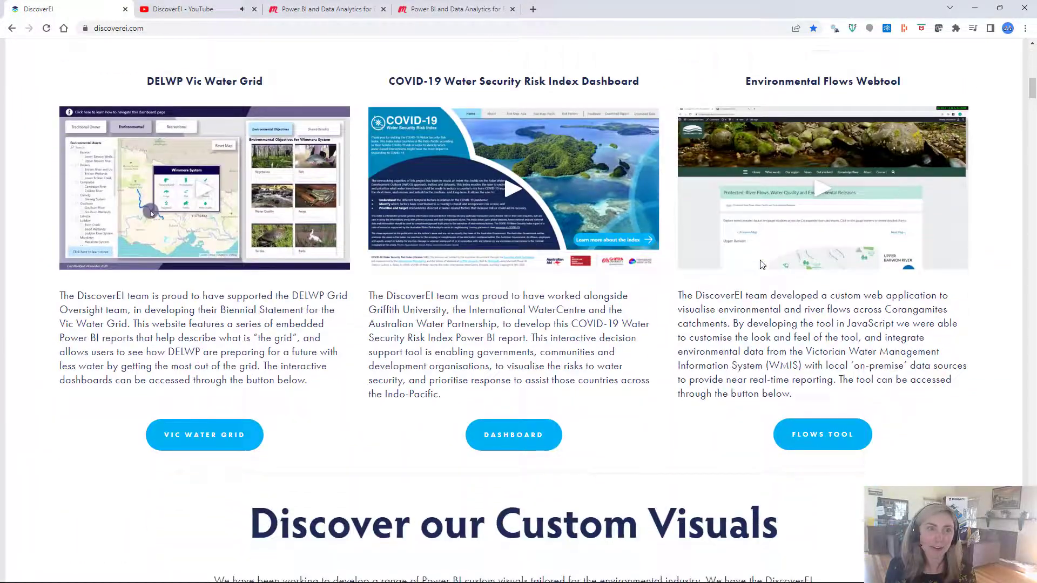
{"action": "scroll", "coordinate": [762, 264], "scroll_direction": "down", "scroll_amount": 13}
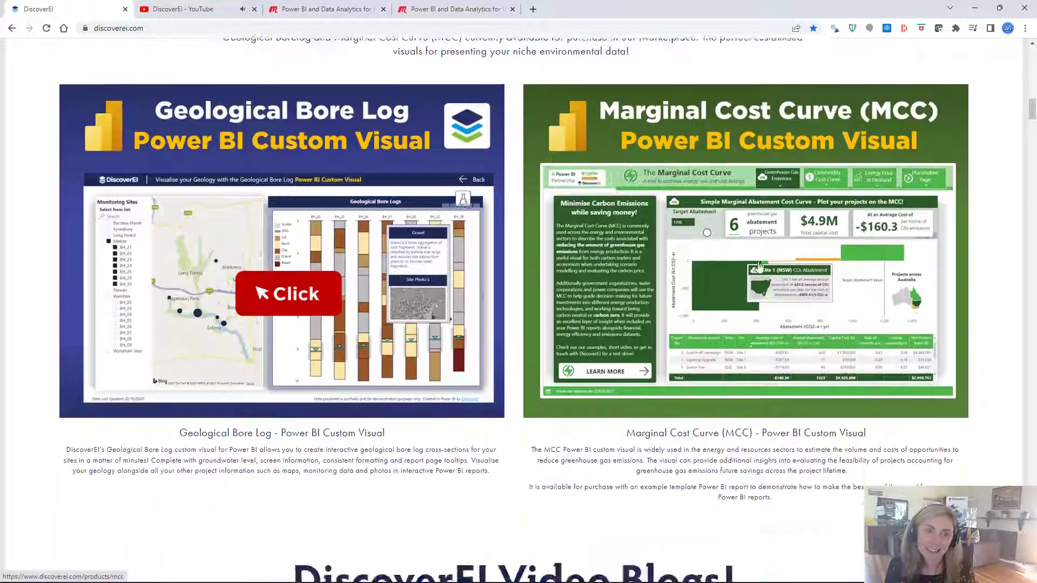
{"action": "scroll", "coordinate": [761, 267], "scroll_direction": "down", "scroll_amount": 13}
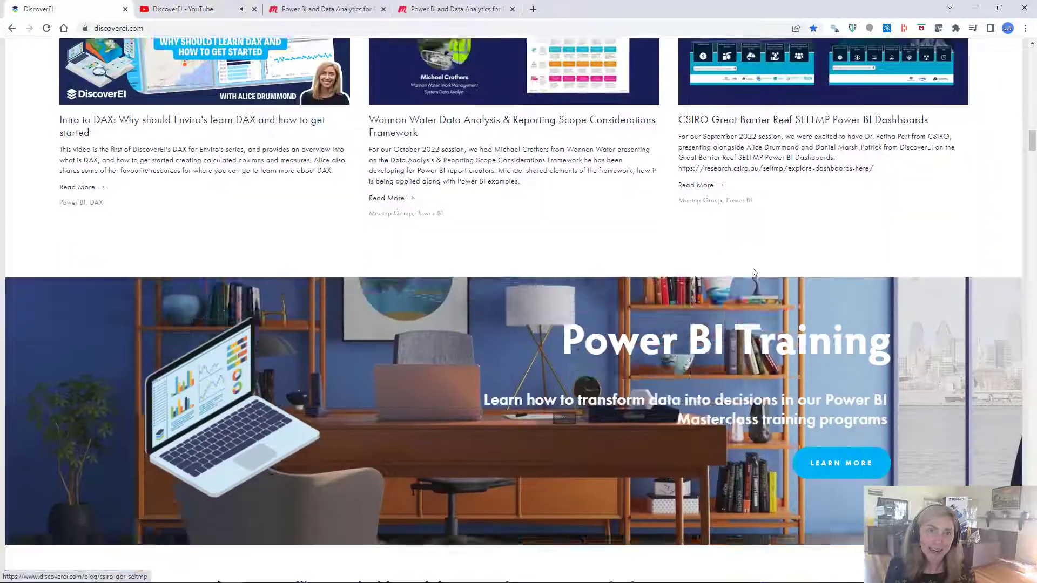
{"action": "scroll", "coordinate": [751, 267], "scroll_direction": "down", "scroll_amount": 15}
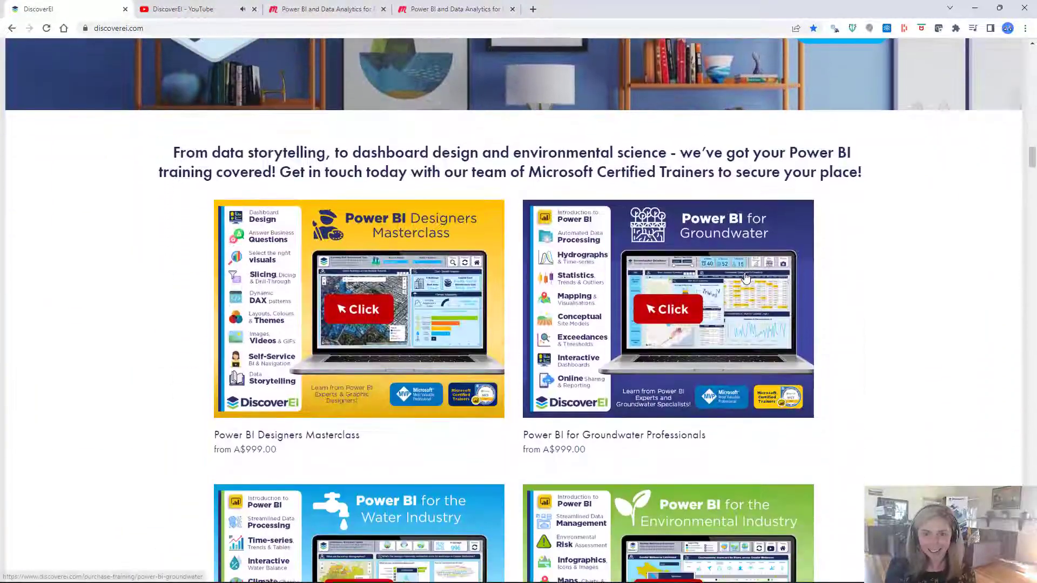
{"action": "scroll", "coordinate": [735, 281], "scroll_direction": "down", "scroll_amount": 4}
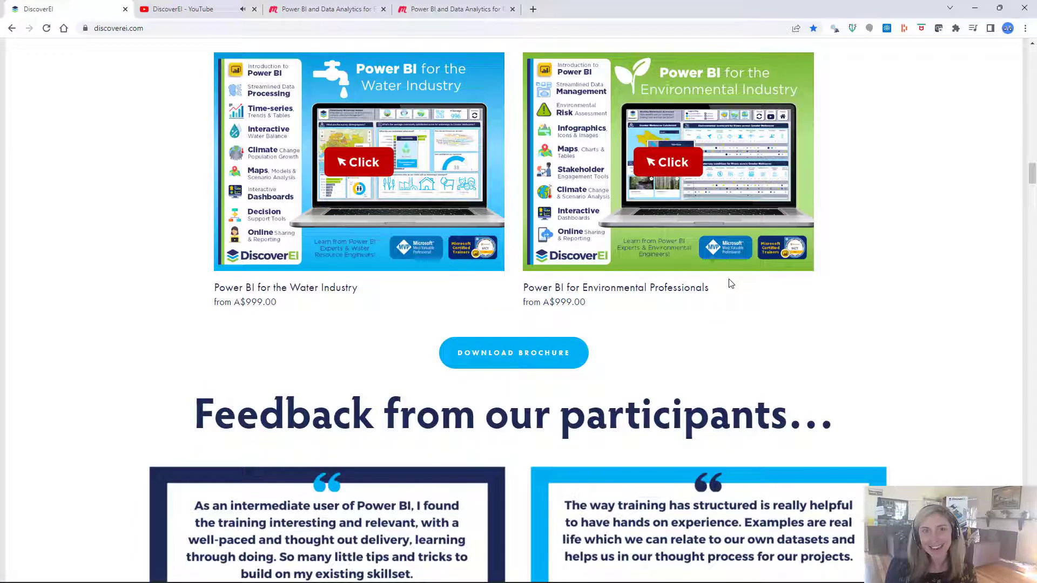